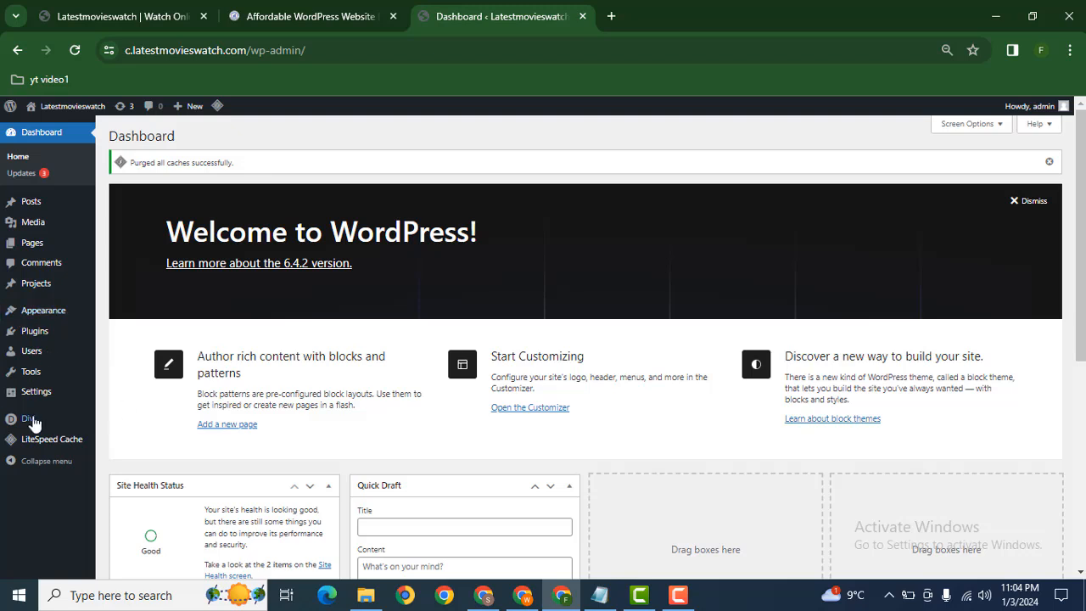
Open the Divi Theme Builder and start building a global header for the default website template.
mouse_move(36, 419)
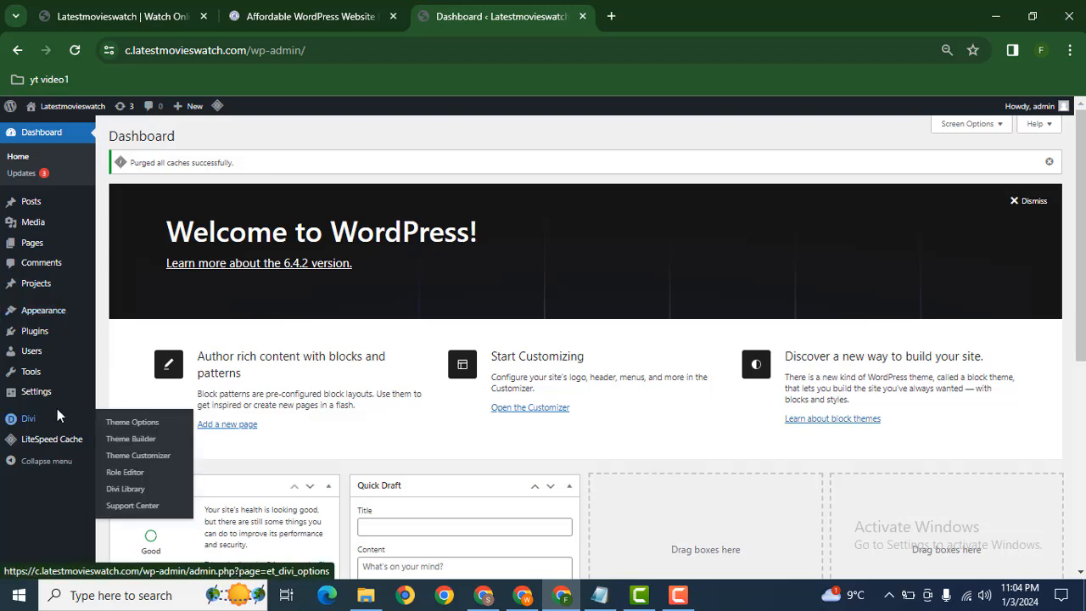
left_click(135, 439)
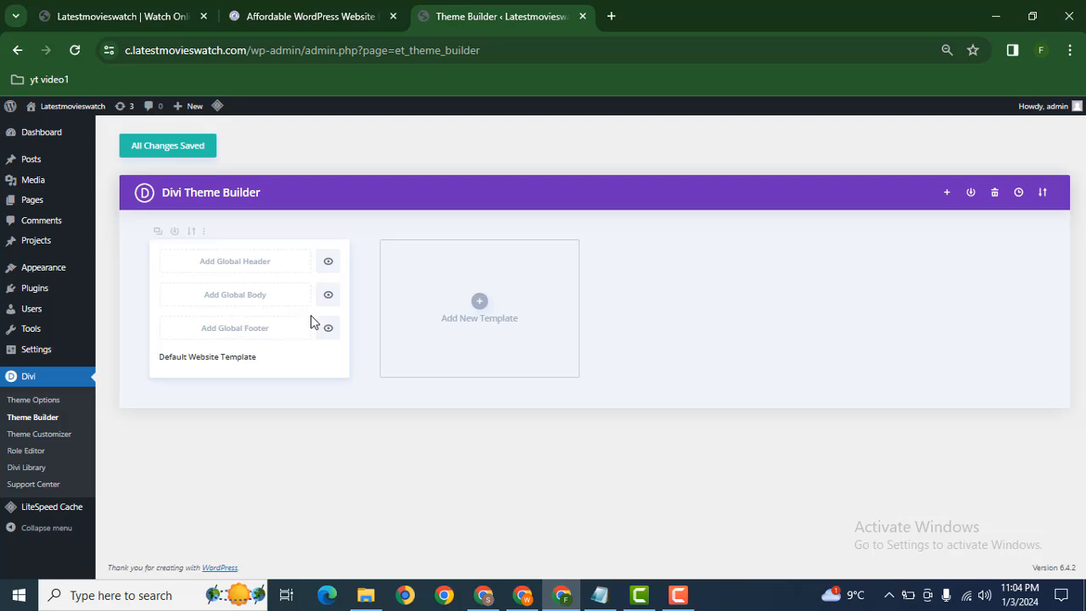
left_click(256, 268)
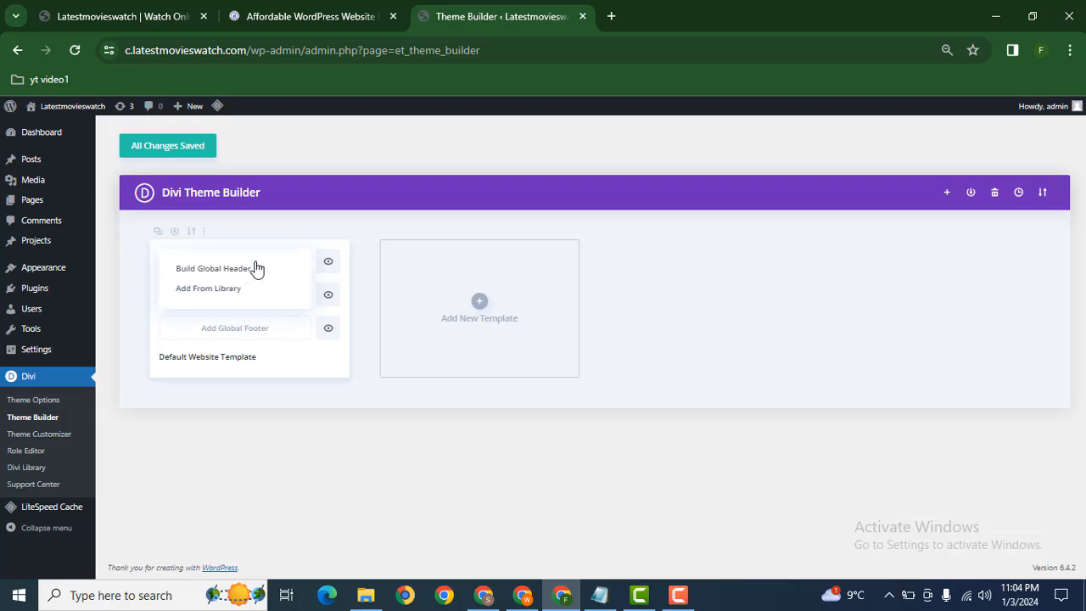
left_click(216, 276)
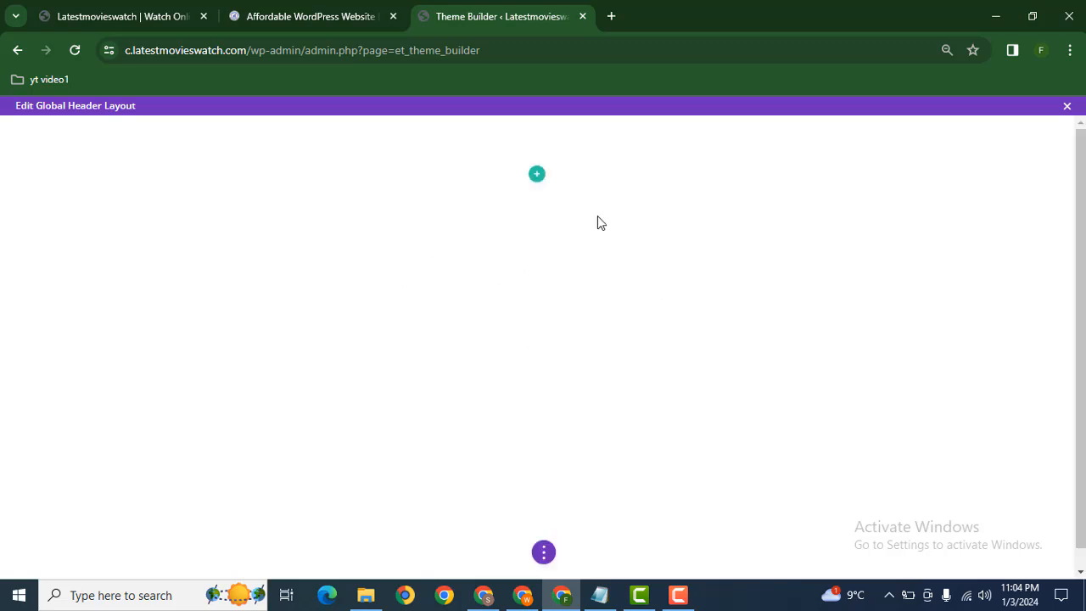
Insert a two-column row with one-third and two-thirds widths, and add an Image module to the narrow column.
left_click(544, 175)
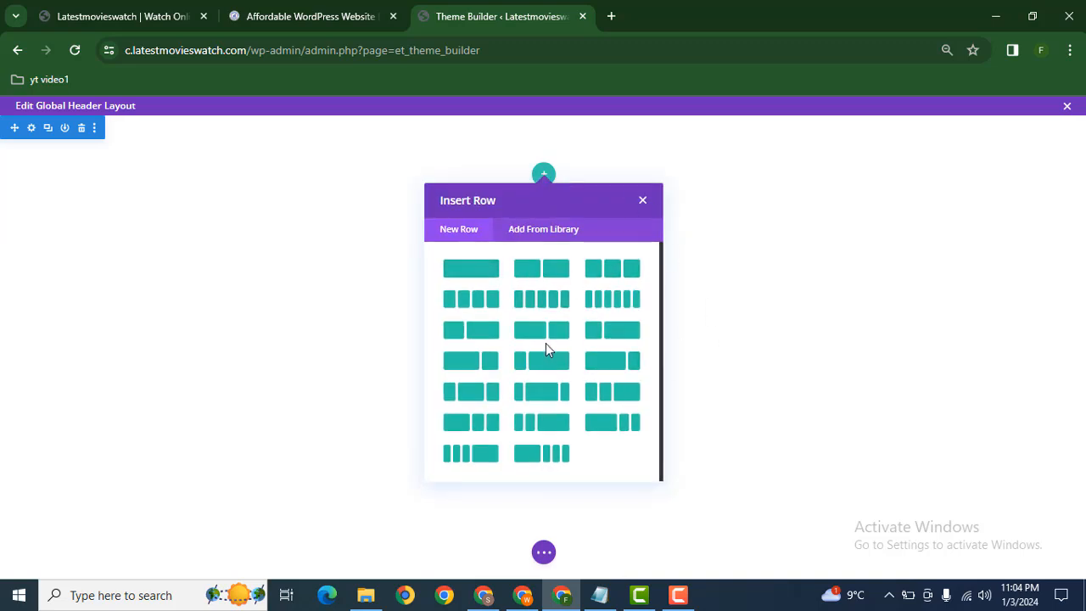
left_click(455, 353)
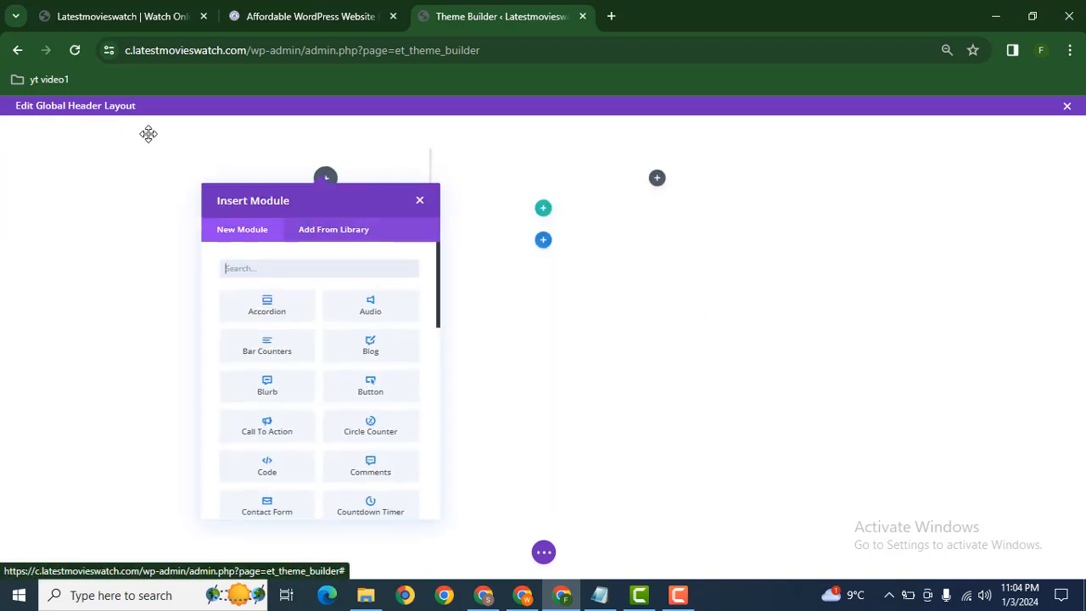
type("ima")
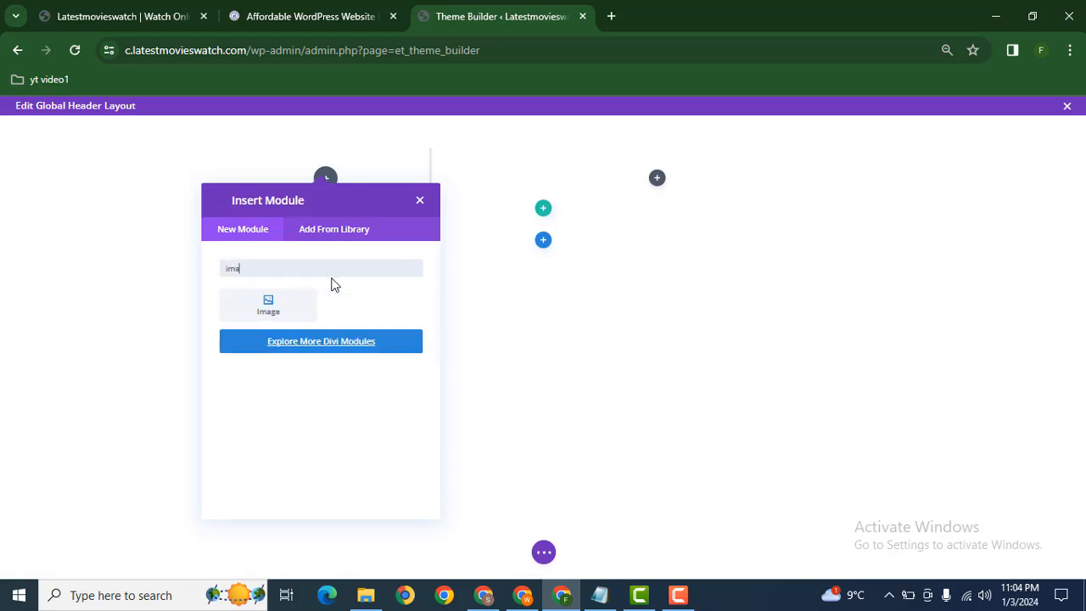
left_click(292, 313)
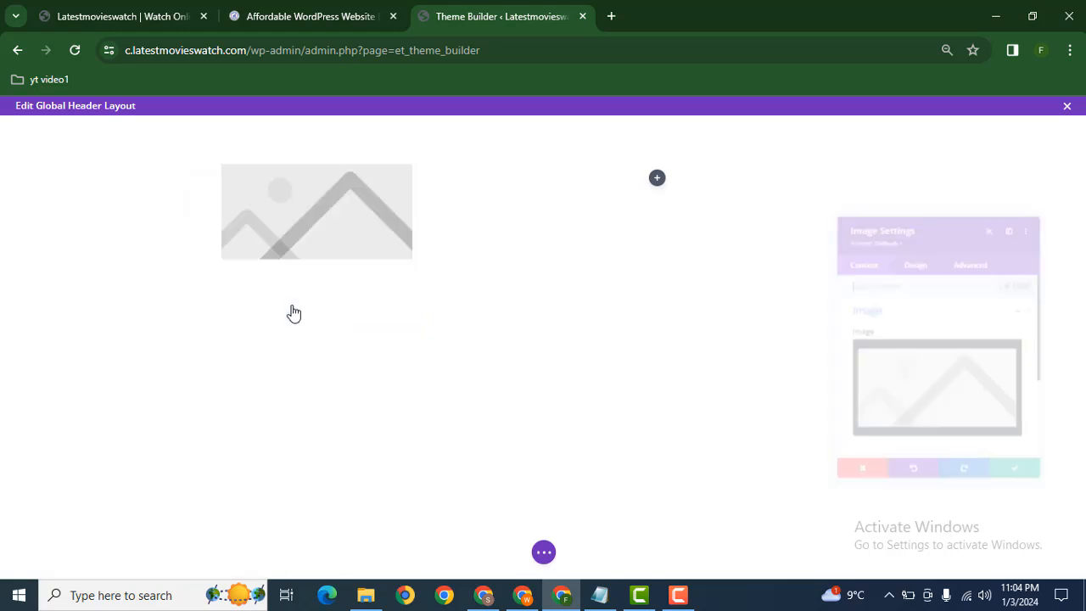
Use the round Newport, VT logo from the media library as the image and set its width to 30%.
left_click(950, 405)
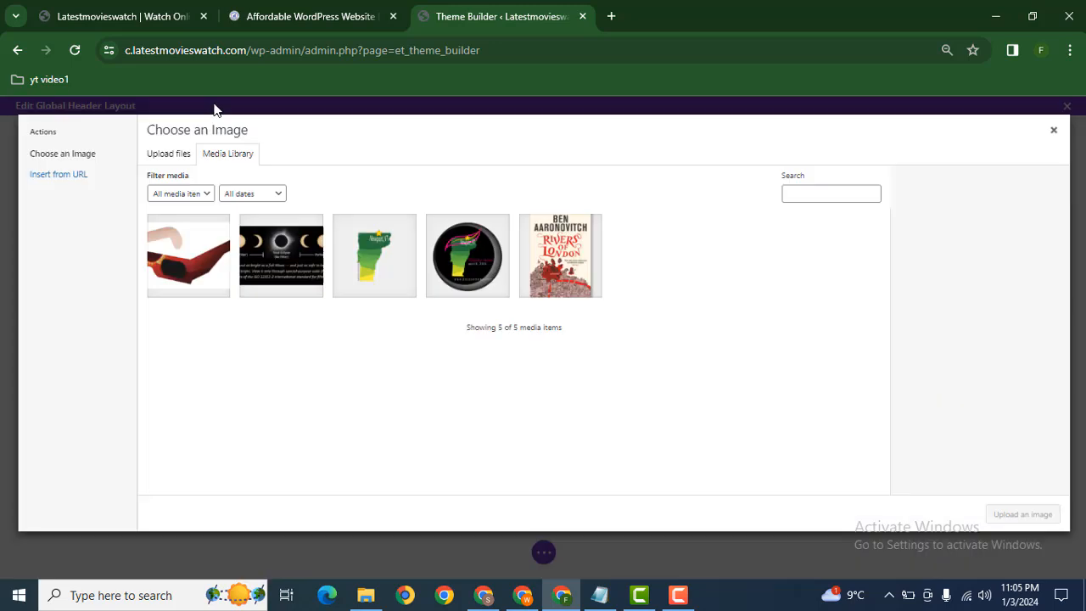
left_click(435, 285)
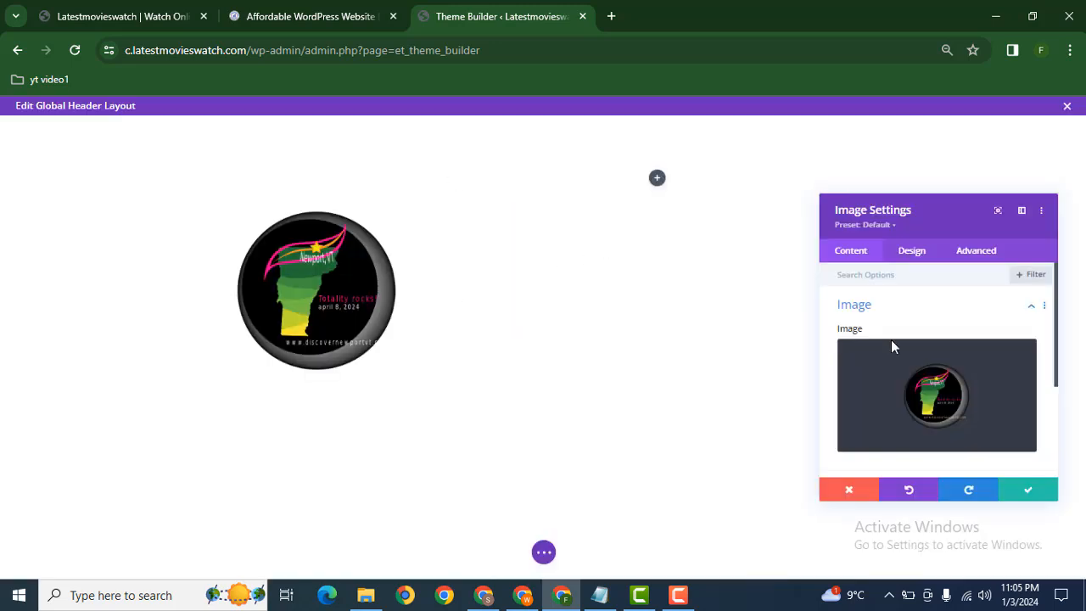
left_click(907, 253)
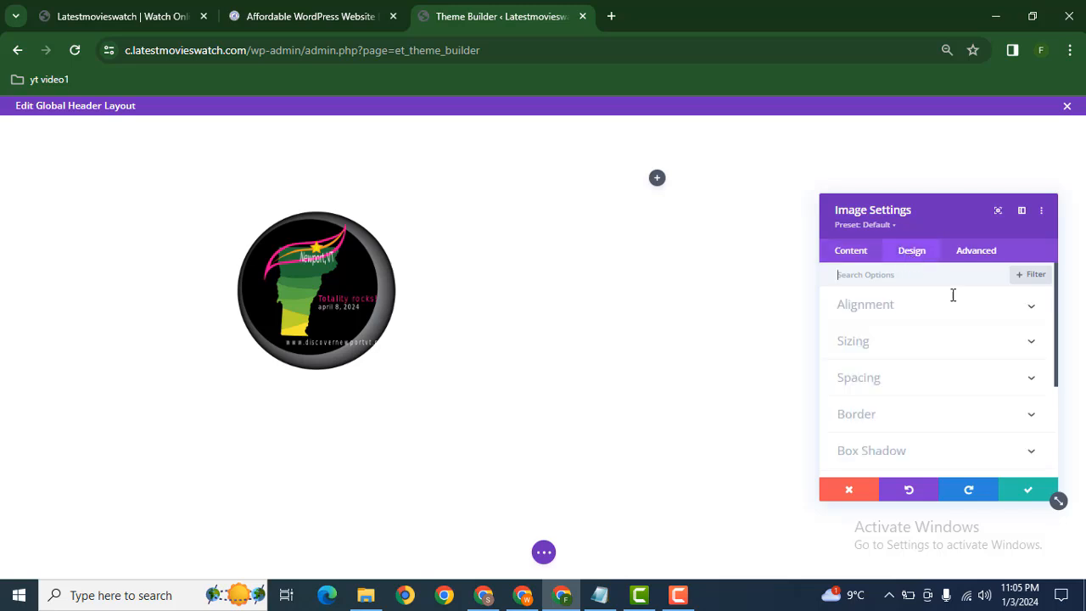
left_click(865, 343)
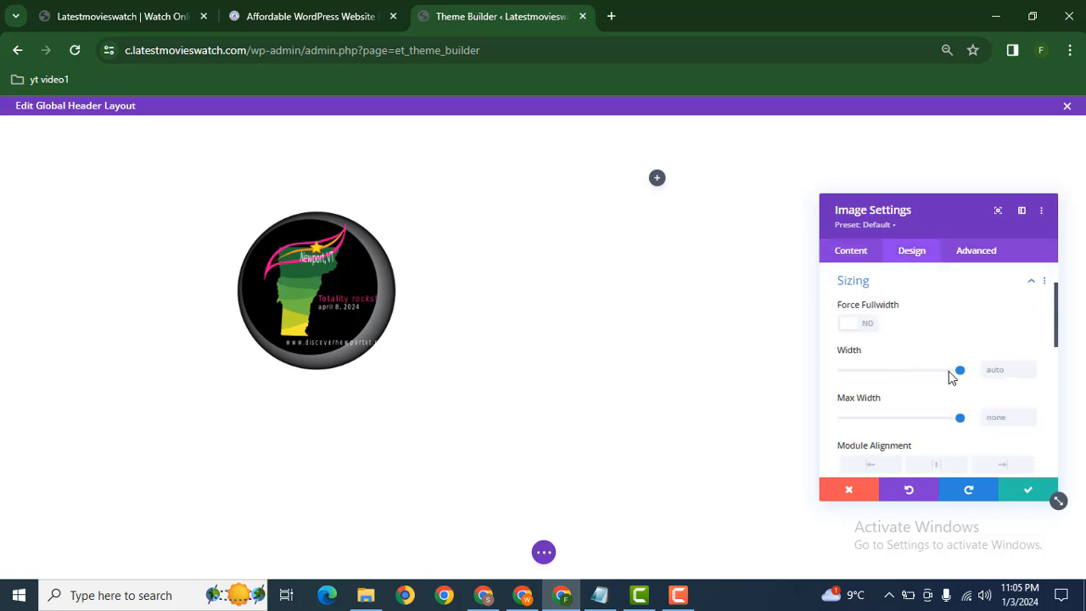
left_click_drag(950, 377, 879, 375)
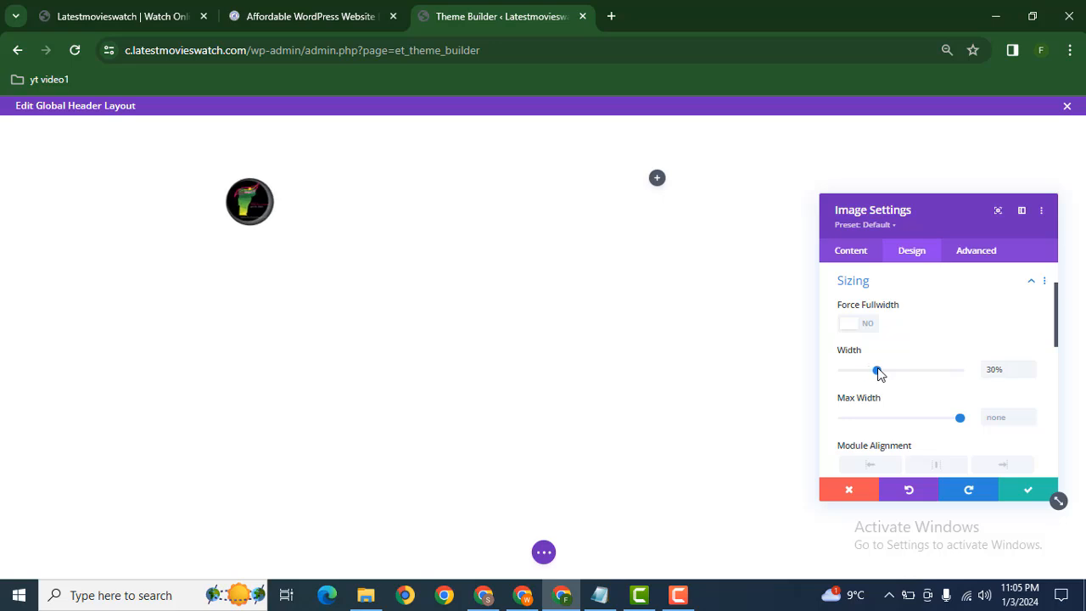
left_click(1027, 489)
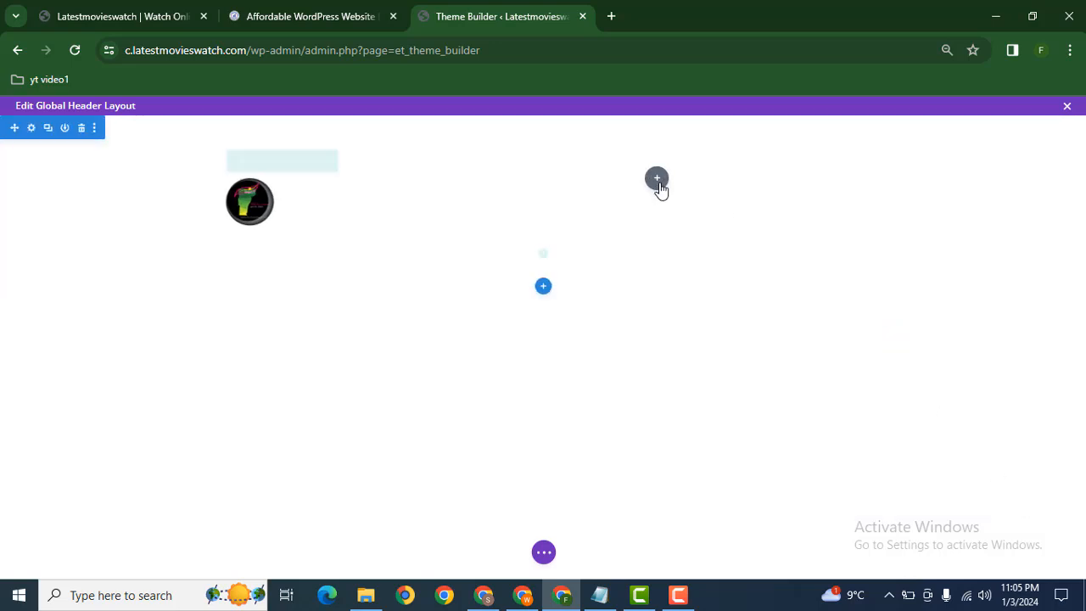
Add a Menu module to the wide column of the header row, using the Primary Menu.
left_click(659, 184)
type("menu")
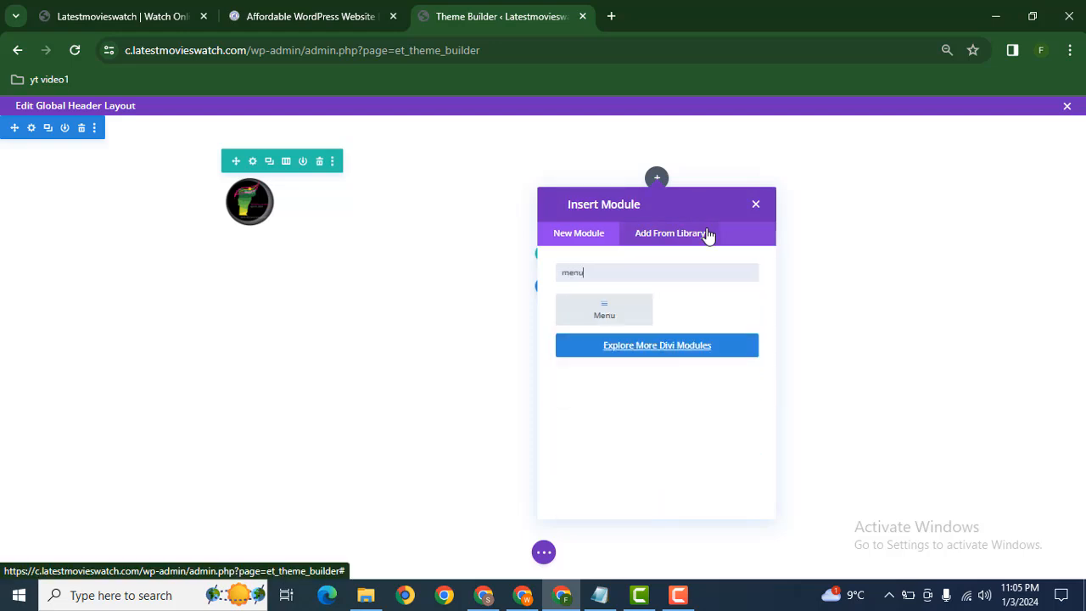
left_click(627, 312)
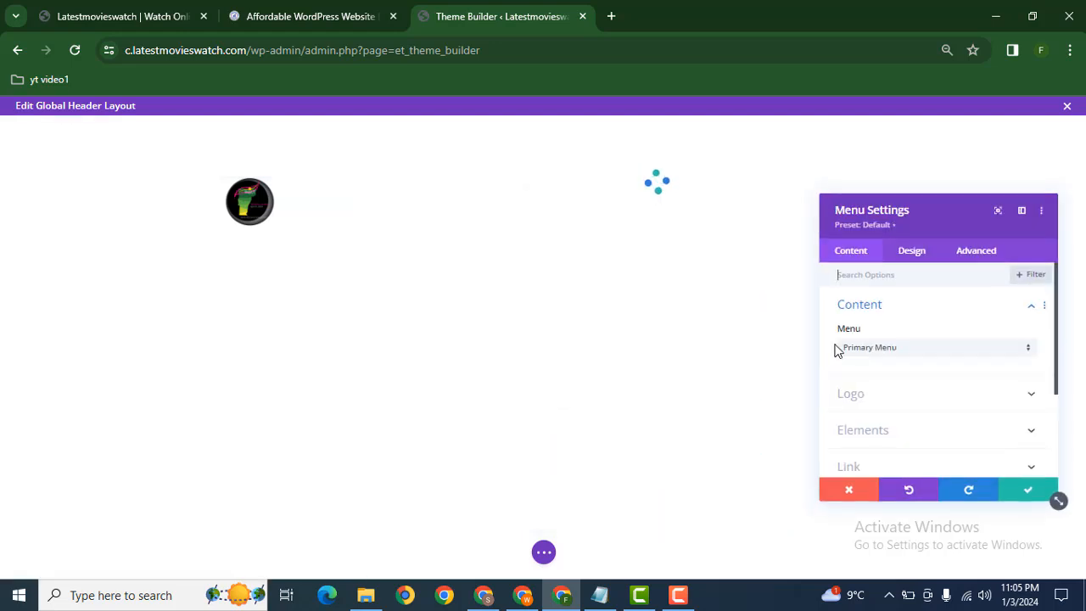
left_click(922, 351)
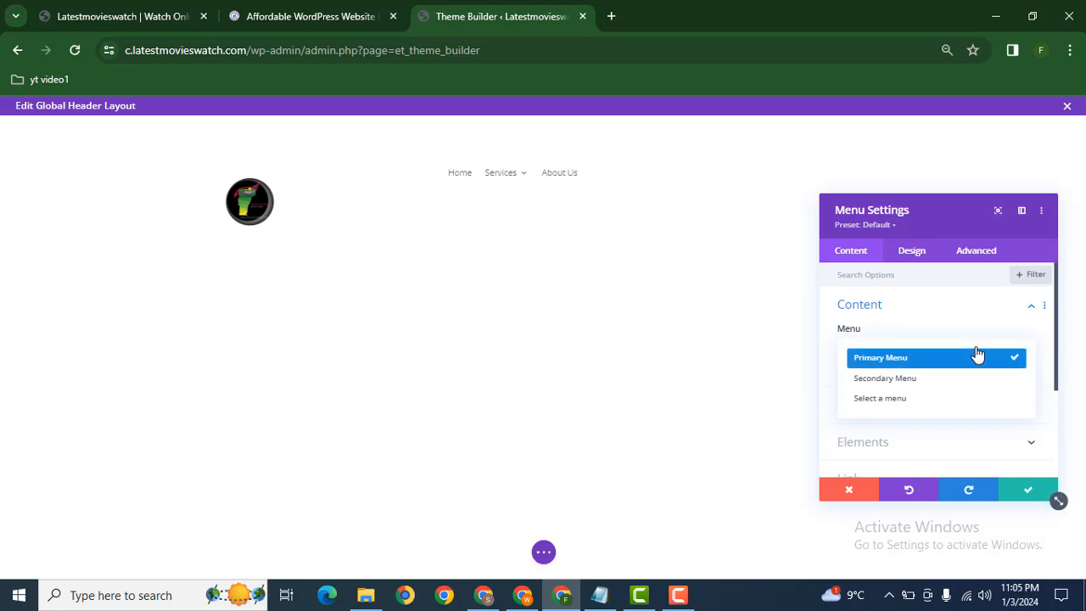
left_click(920, 364)
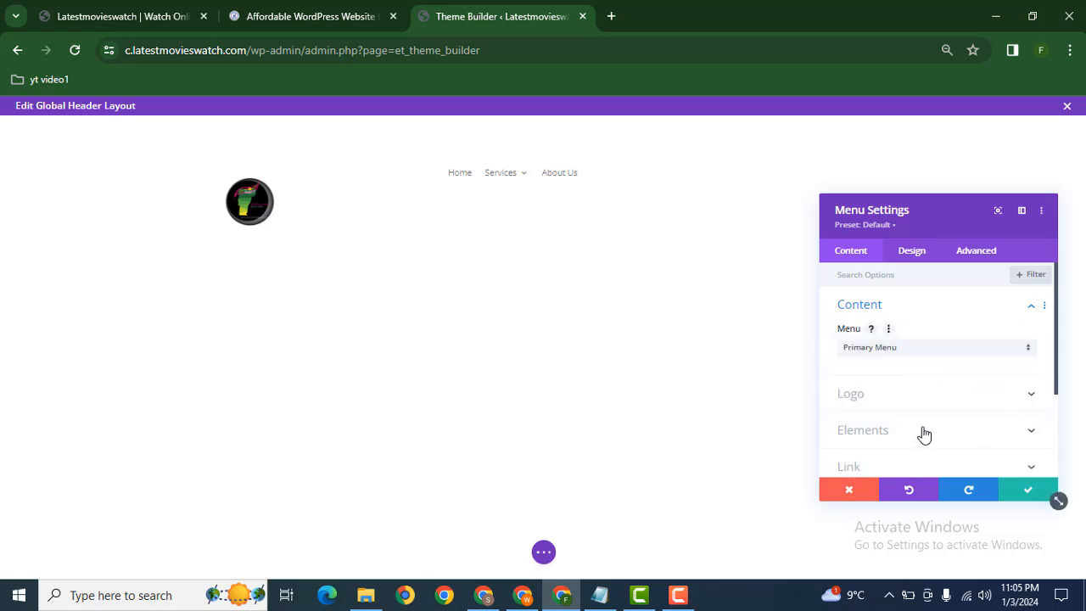
left_click(1008, 492)
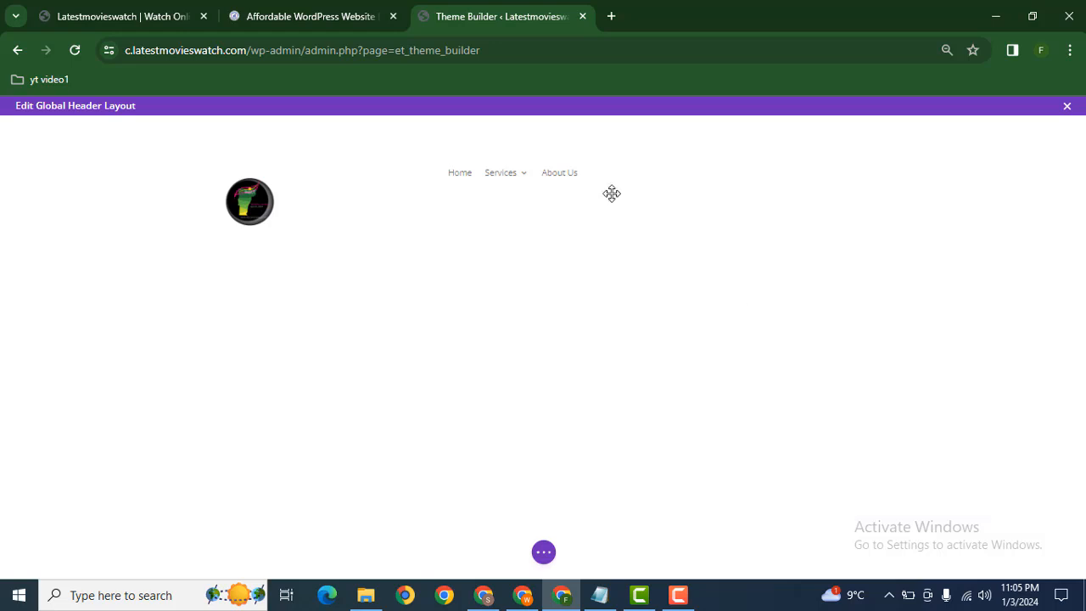
Set the text alignment of the header's Menu module to right and save the module settings.
mouse_move(574, 186)
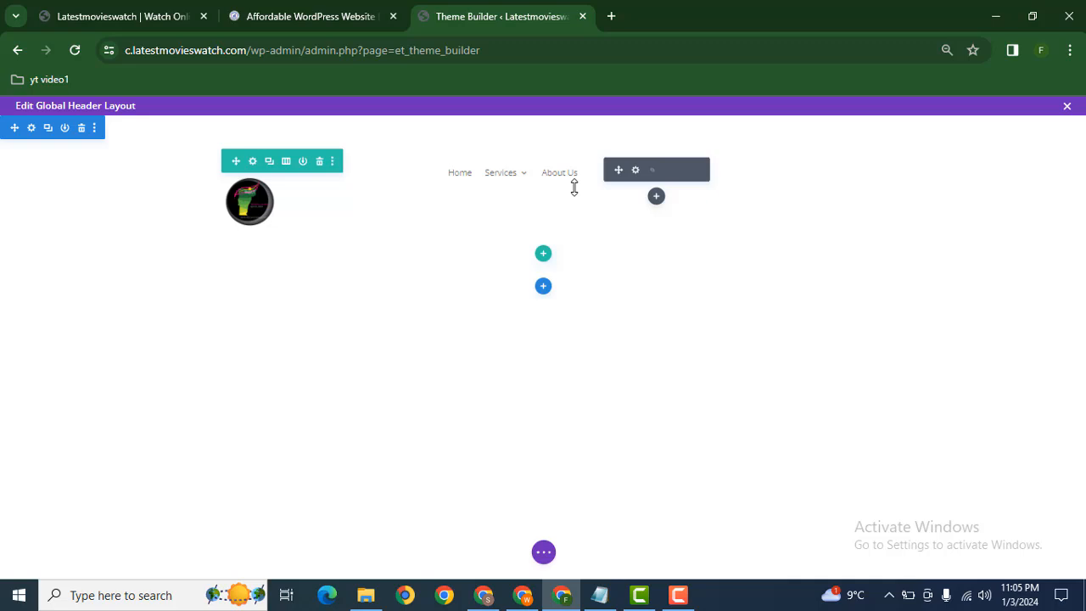
left_click(636, 172)
left_click(913, 252)
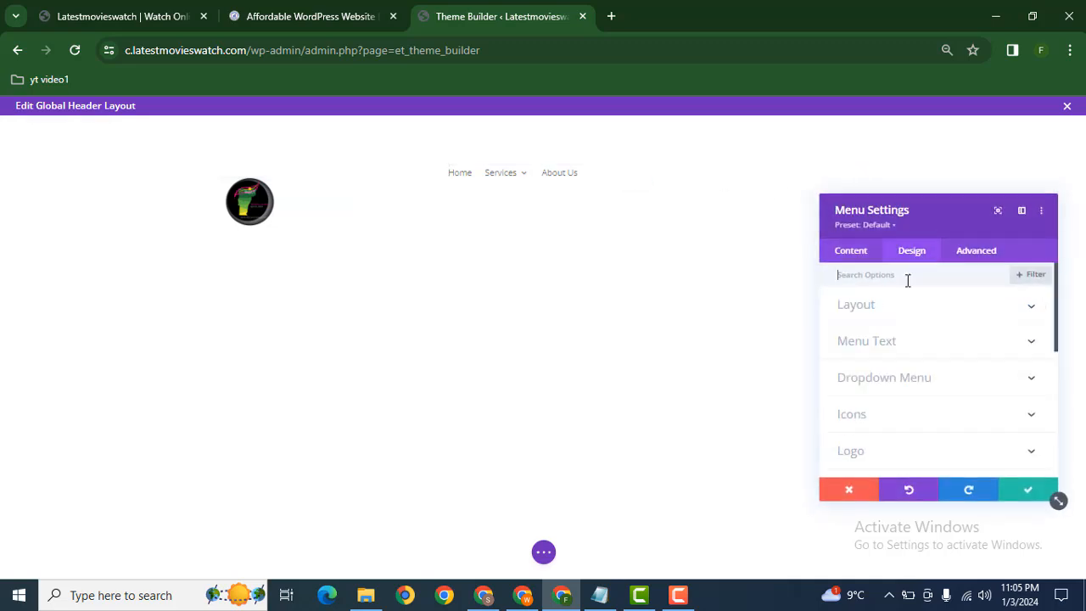
left_click(868, 341)
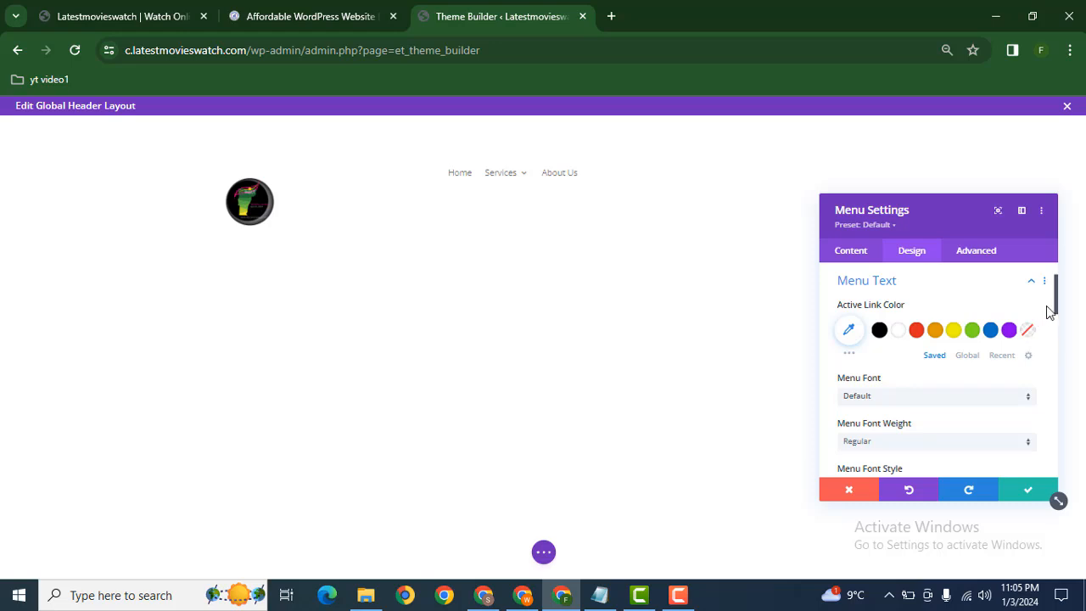
left_click_drag(1056, 315, 1051, 395)
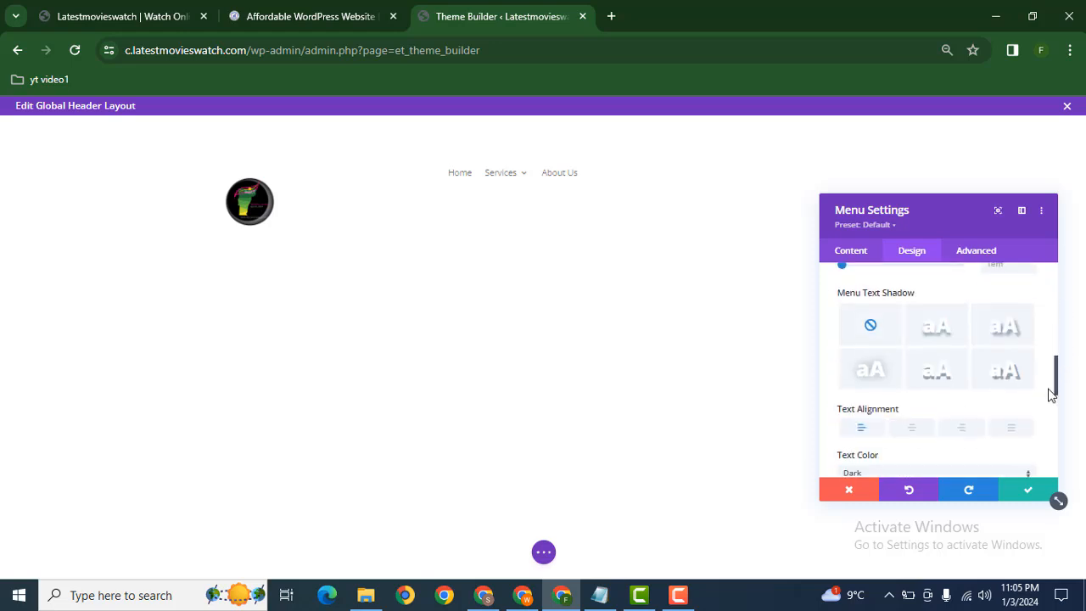
left_click(959, 432)
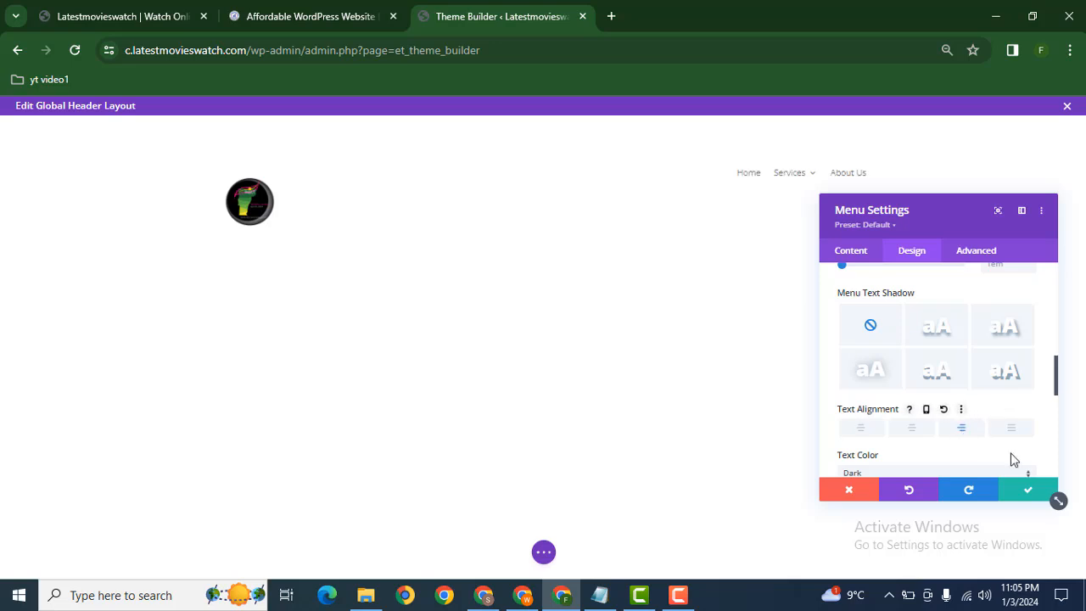
left_click(1018, 492)
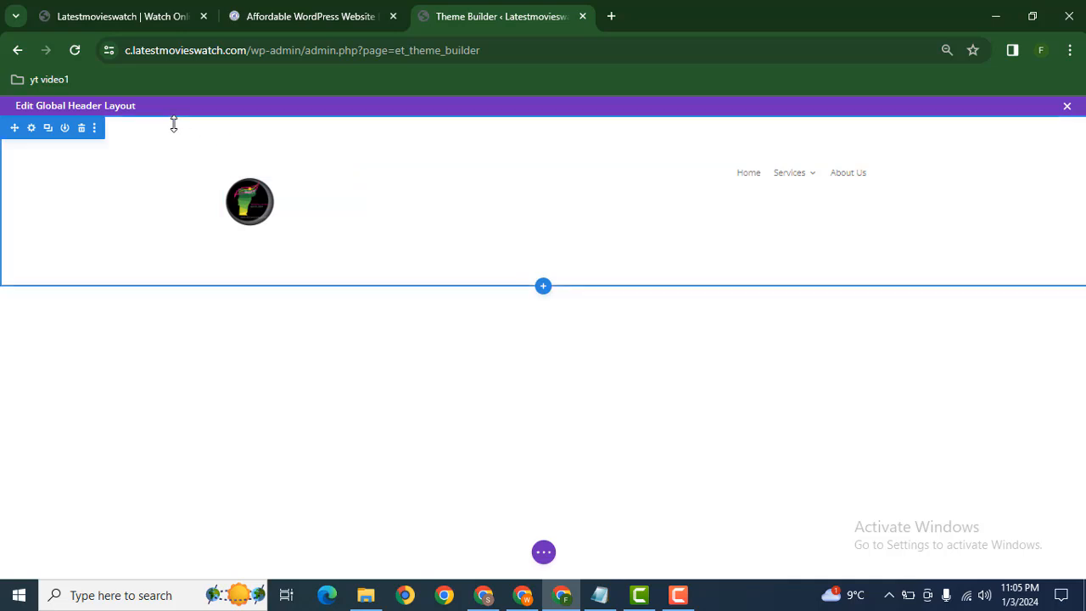
Set the header section's top and bottom padding to 0px and save the section settings.
left_click(31, 129)
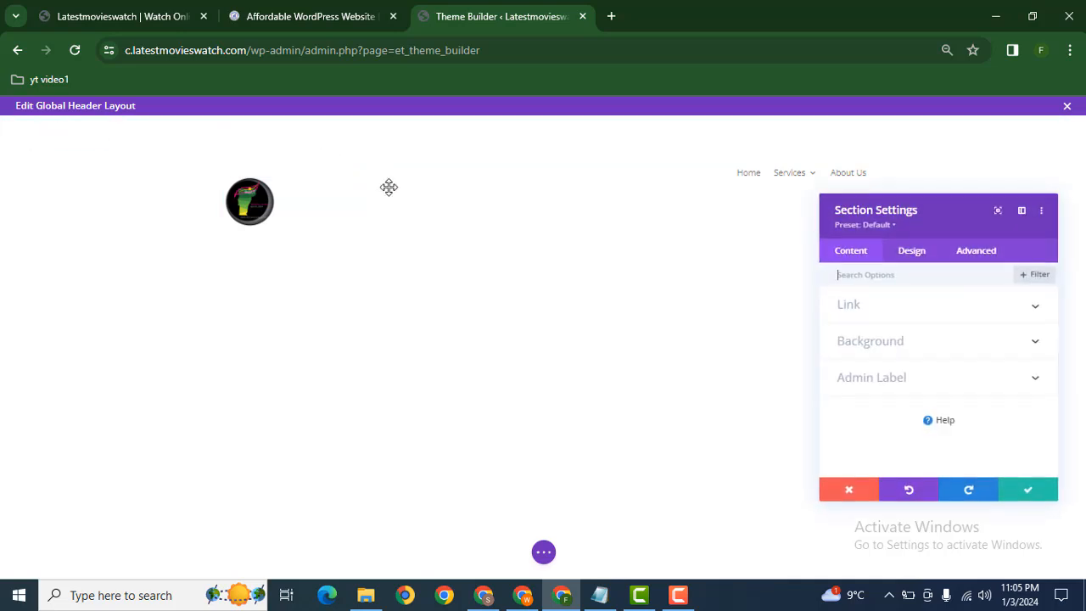
left_click(923, 260)
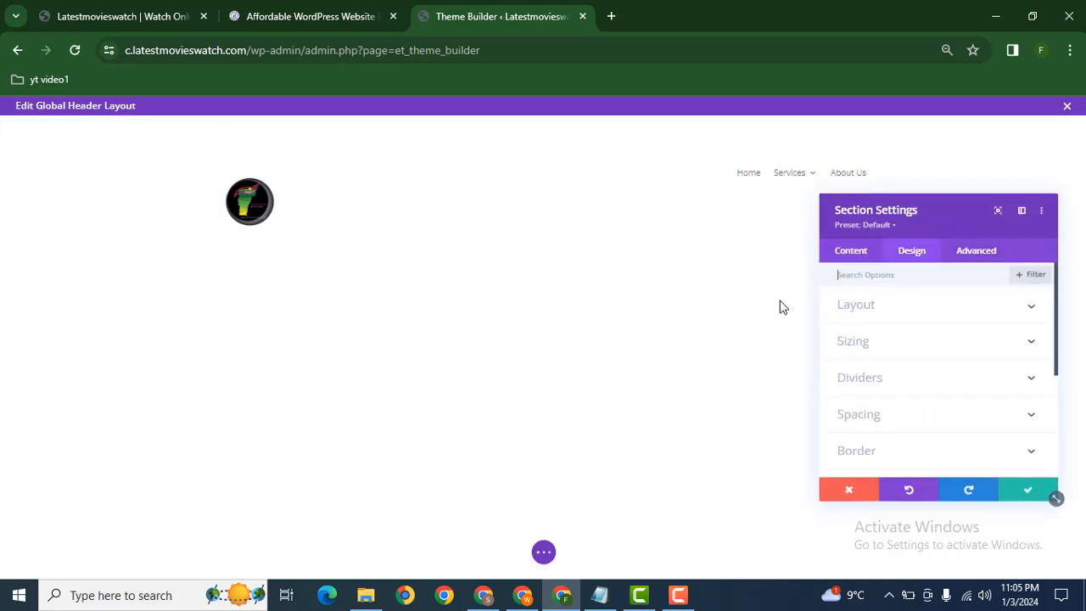
left_click(897, 422)
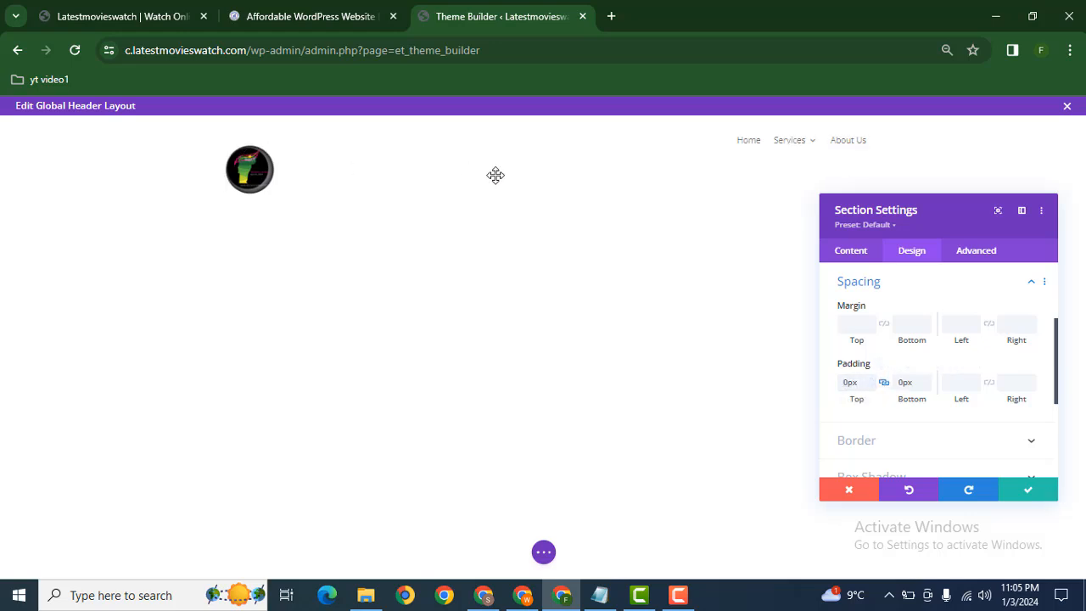
left_click(1022, 492)
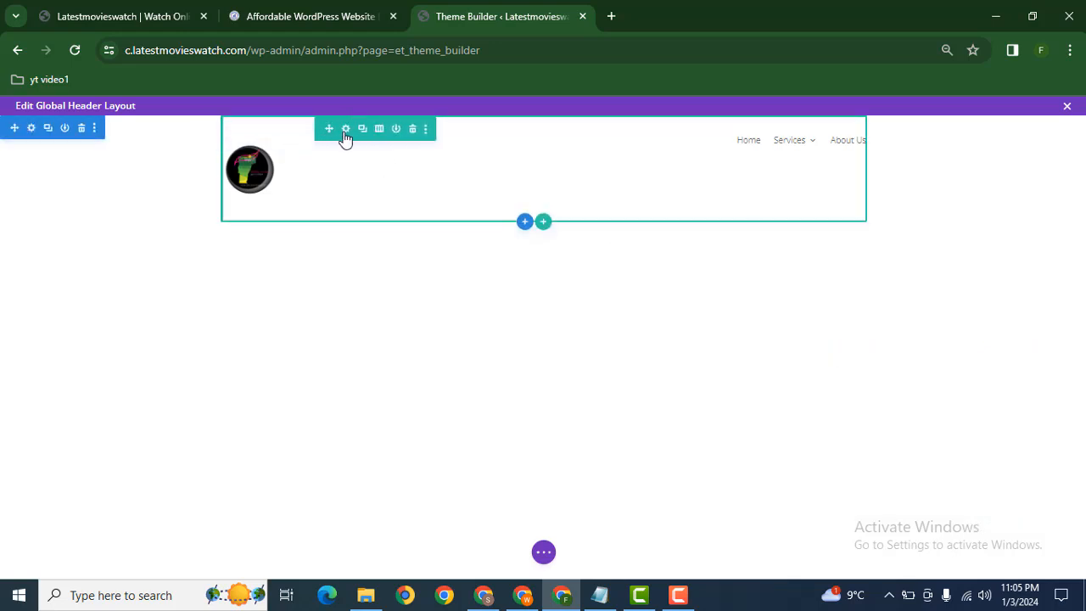
Set the header row's top and bottom padding to 0px and save the row settings.
left_click(345, 133)
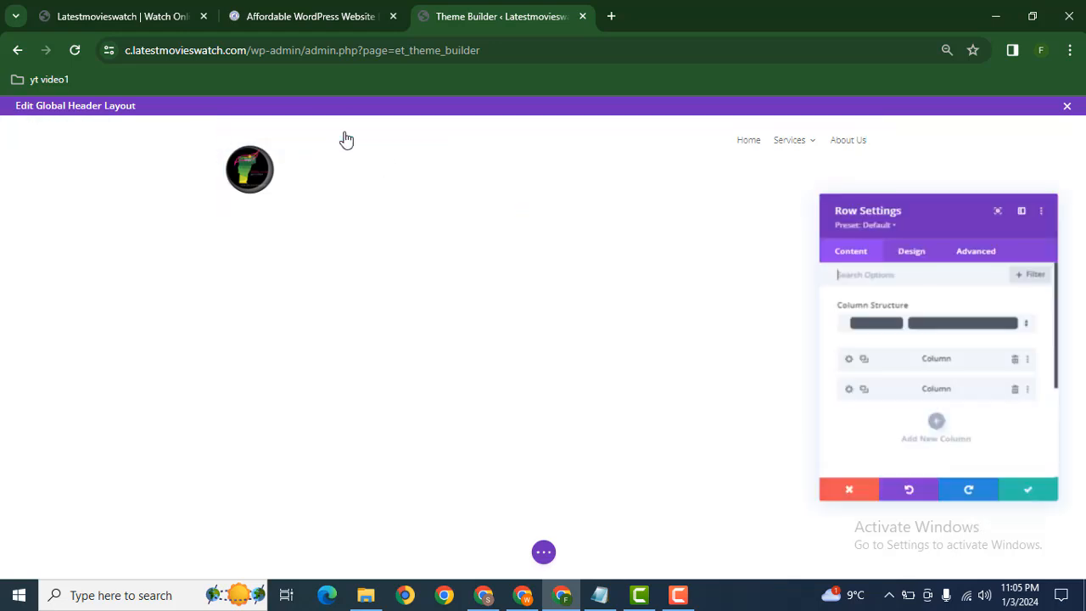
left_click(908, 252)
left_click(880, 343)
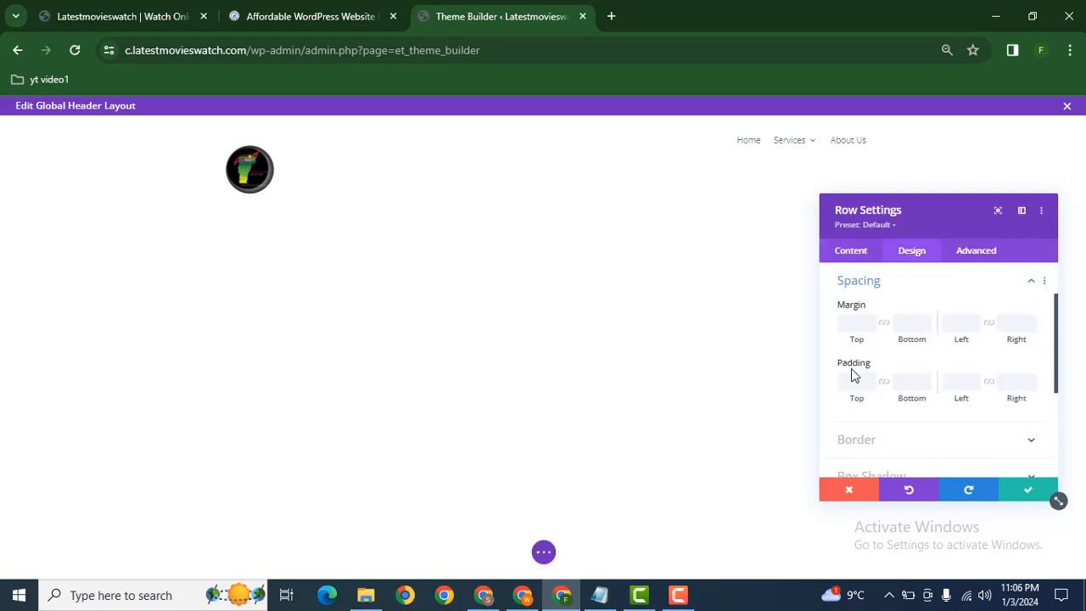
left_click(884, 384)
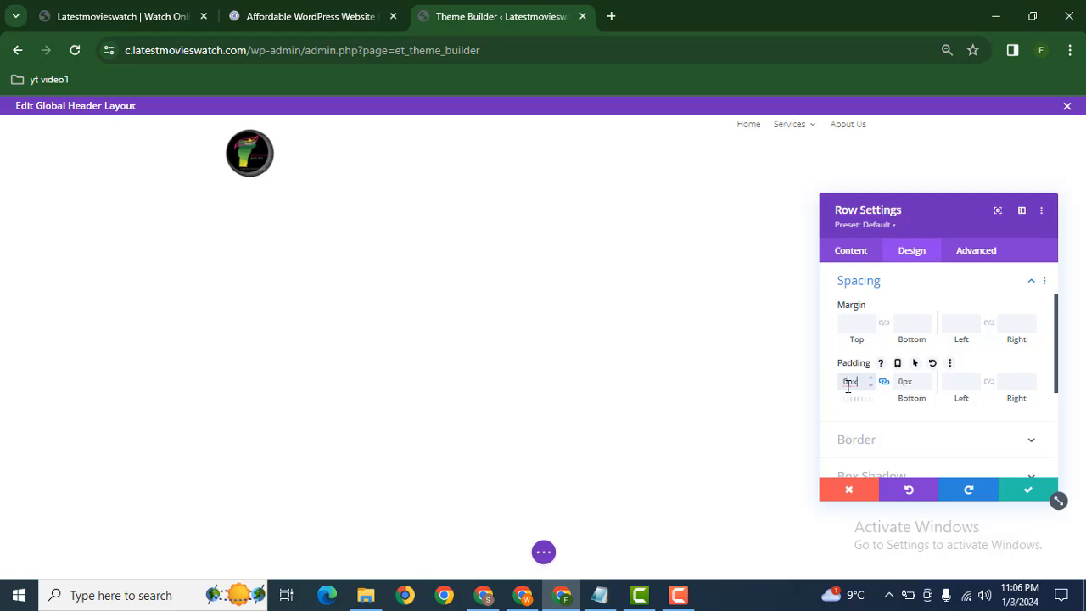
left_click(1027, 491)
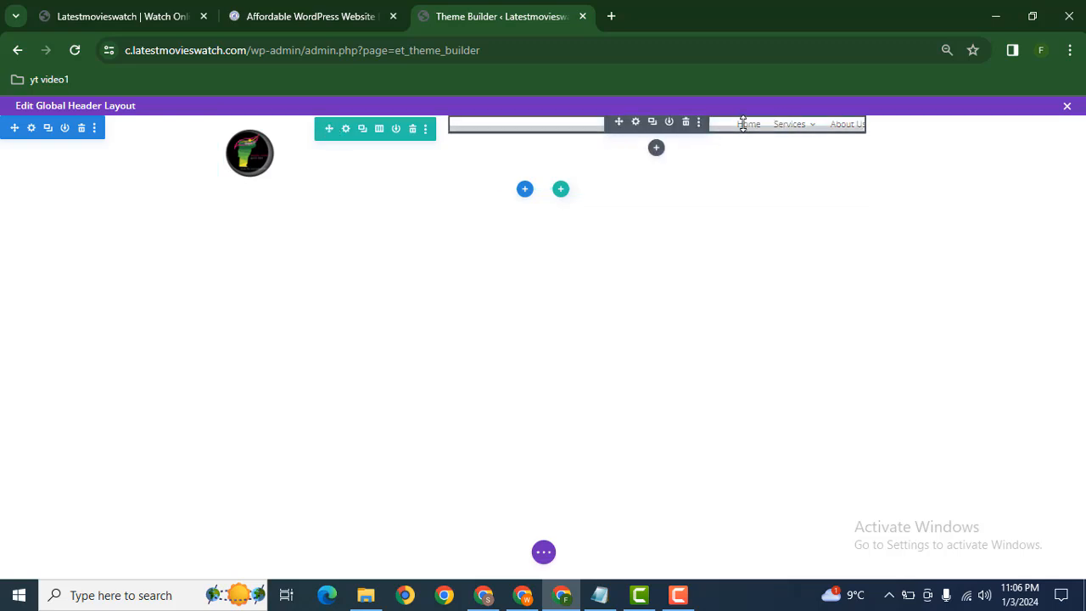
Set the top padding of the header row's second column to 54px and save the column and row settings.
left_click(346, 130)
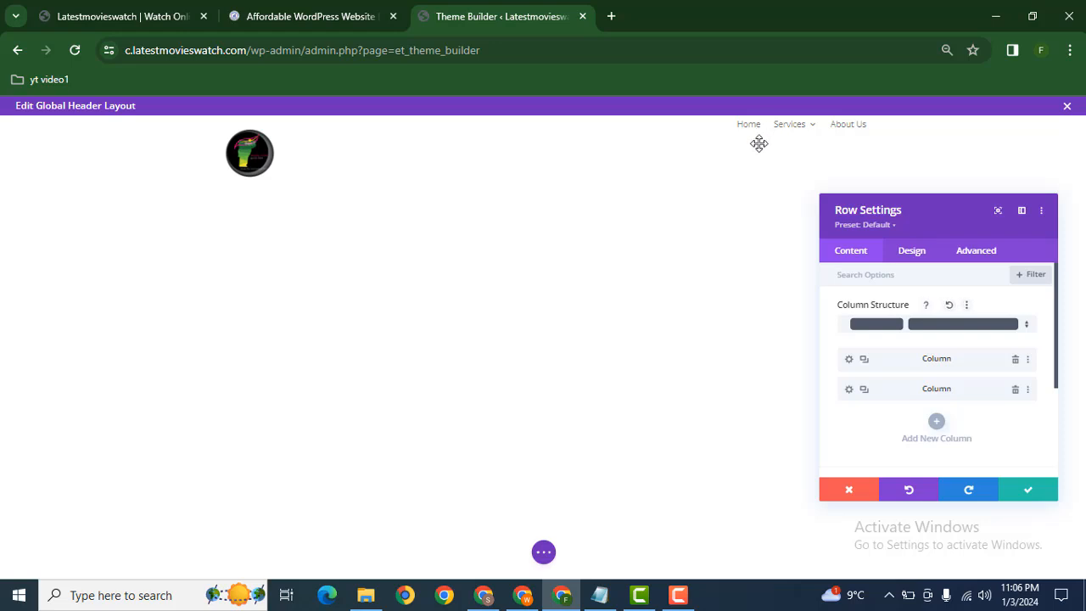
left_click(848, 390)
left_click(906, 253)
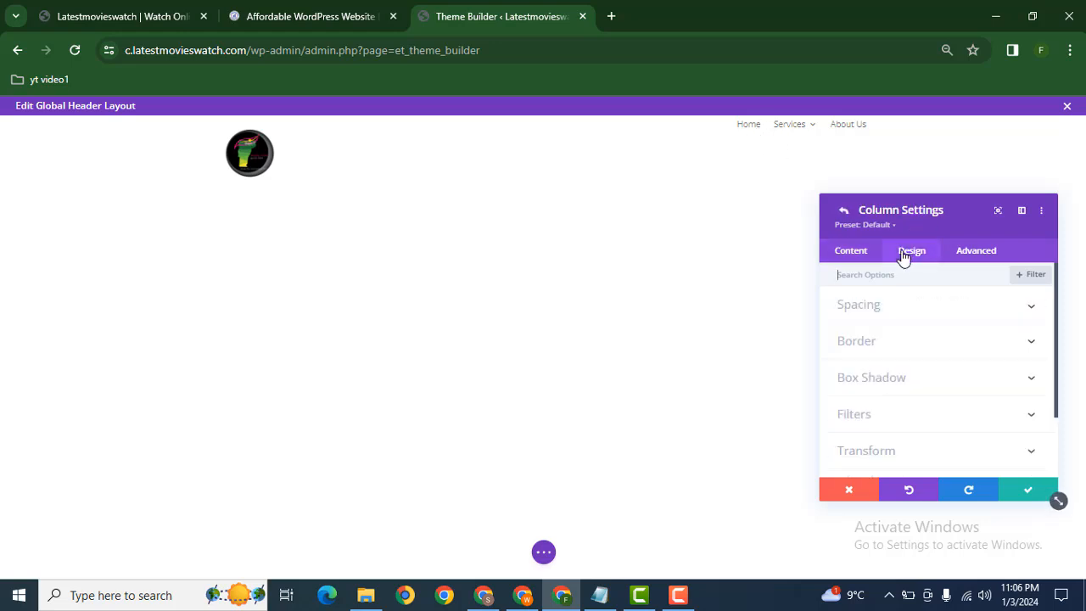
left_click(910, 319)
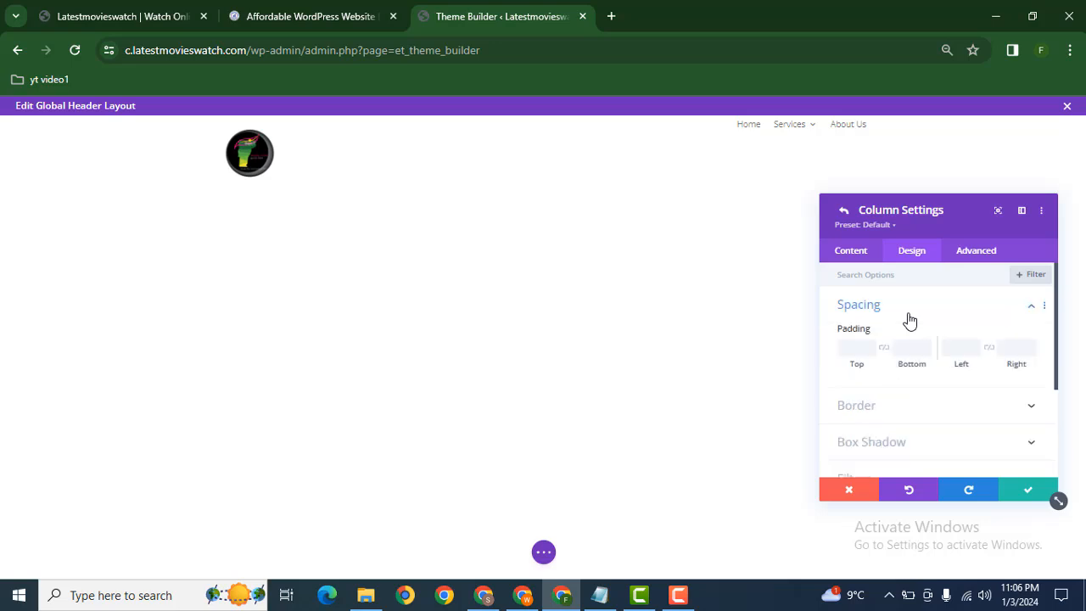
left_click(870, 348)
type("5px")
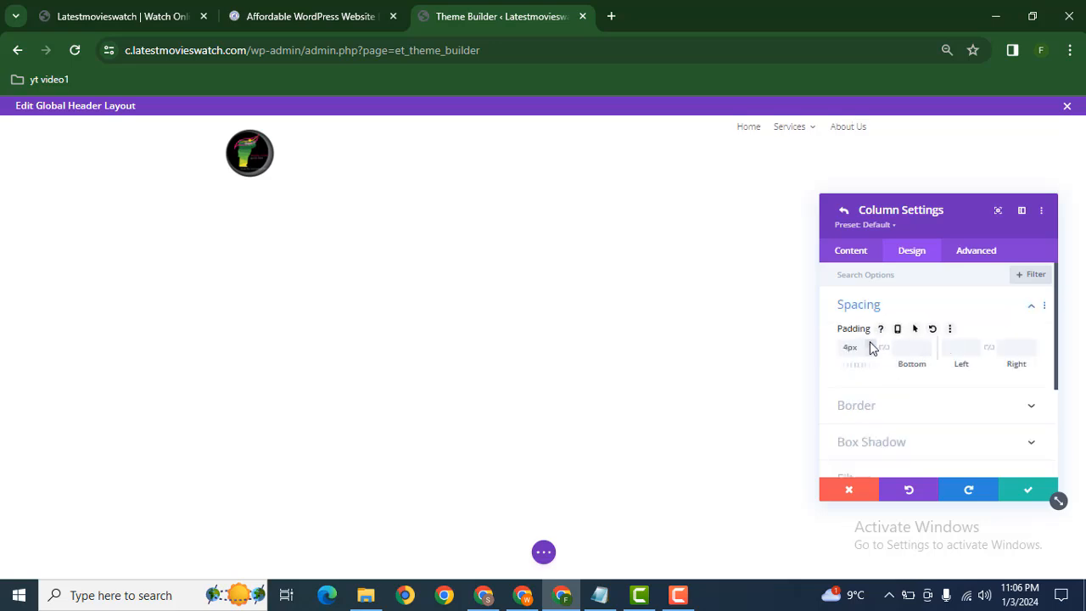
key("Up")
key("Up")
key("Up")
key("Up")
key("Up")
key("Up")
key("Up")
key("Up")
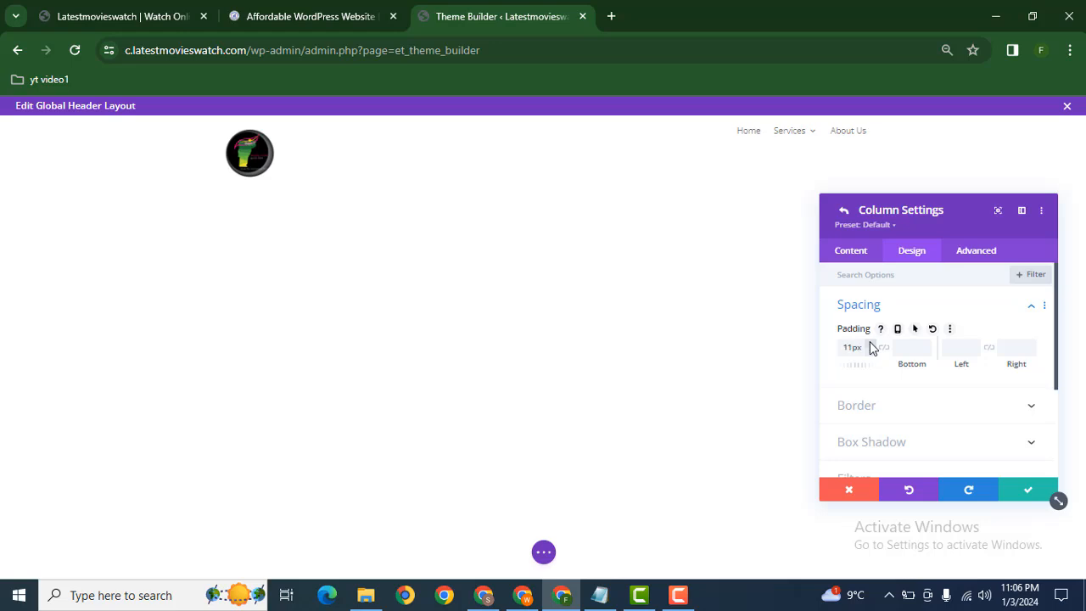
key("Up")
key("Up")
key("Up")
key("Up")
key("Up")
key("Up")
key("Up")
key("Up")
key("Up")
key("Up")
key("Up")
key("Up")
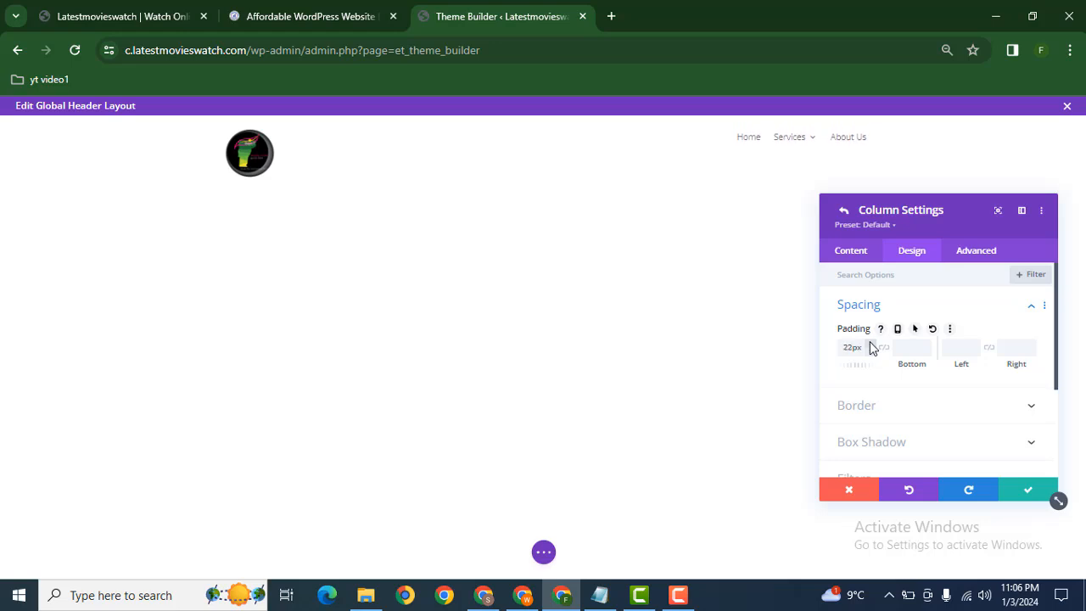
key("Up")
key("Up")
key("Up")
key("Up")
key("Up")
key("Up")
key("Up")
key("Up")
key("Up")
key("Up")
key("Up")
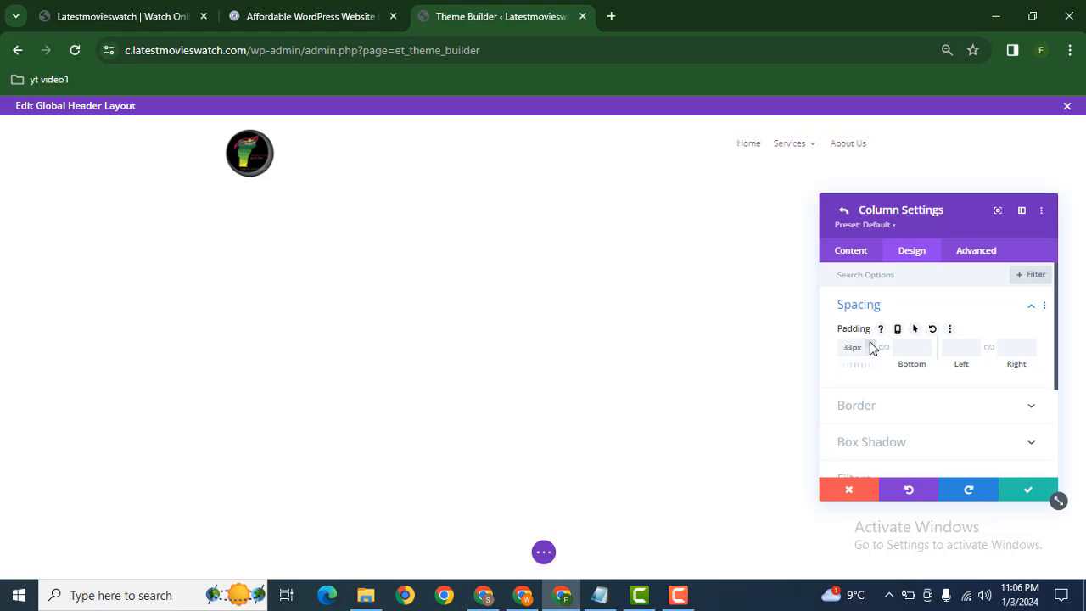
key("Up")
key("Up")
key("Up")
key("Up")
key("Up")
key("Up")
key("Up")
key("Up")
key("Up")
key("Up")
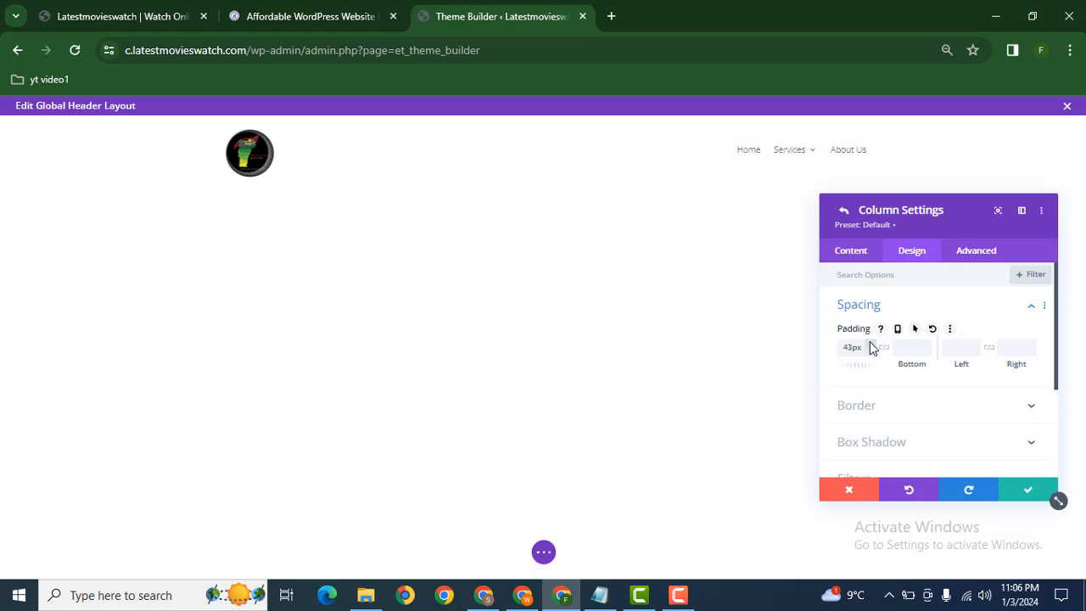
key("Up")
key("Up")
key("Up")
key("Up")
key("Up")
key("Up")
key("Up")
key("Up")
key("Up")
key("Up")
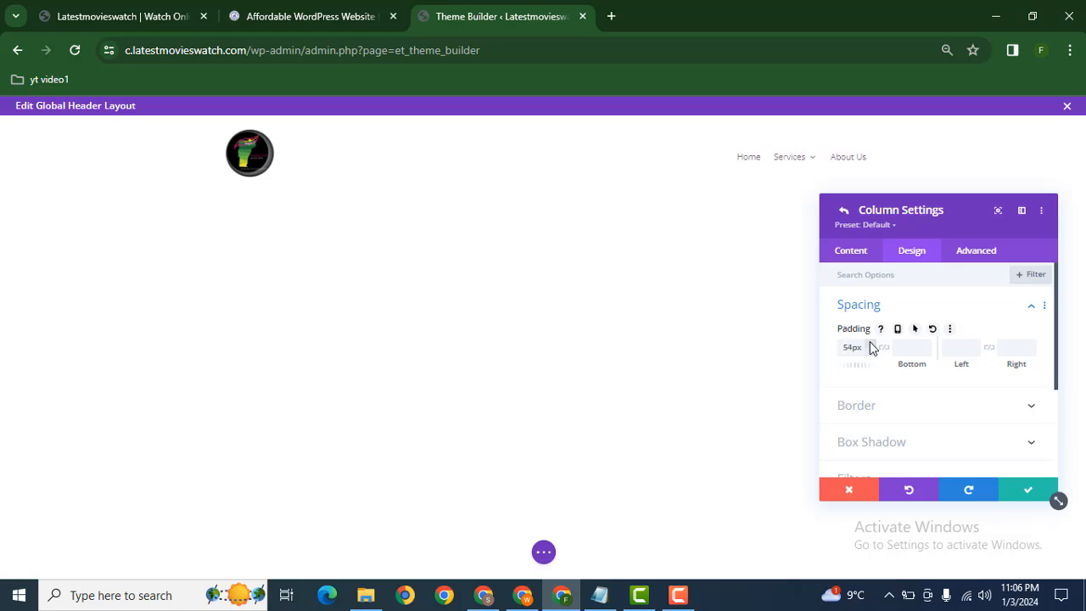
left_click(1029, 489)
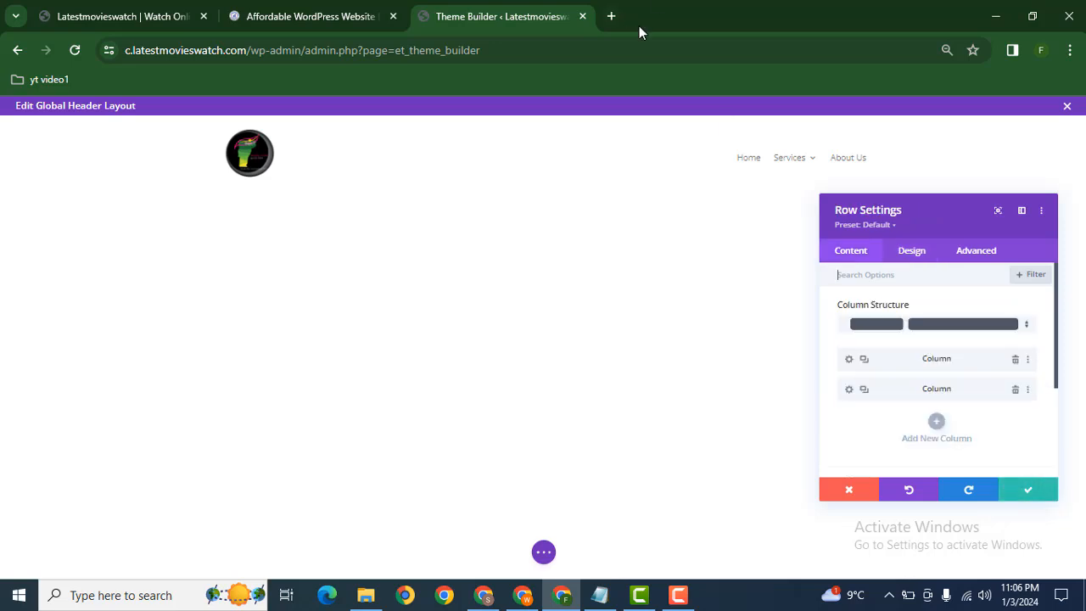
left_click(1029, 489)
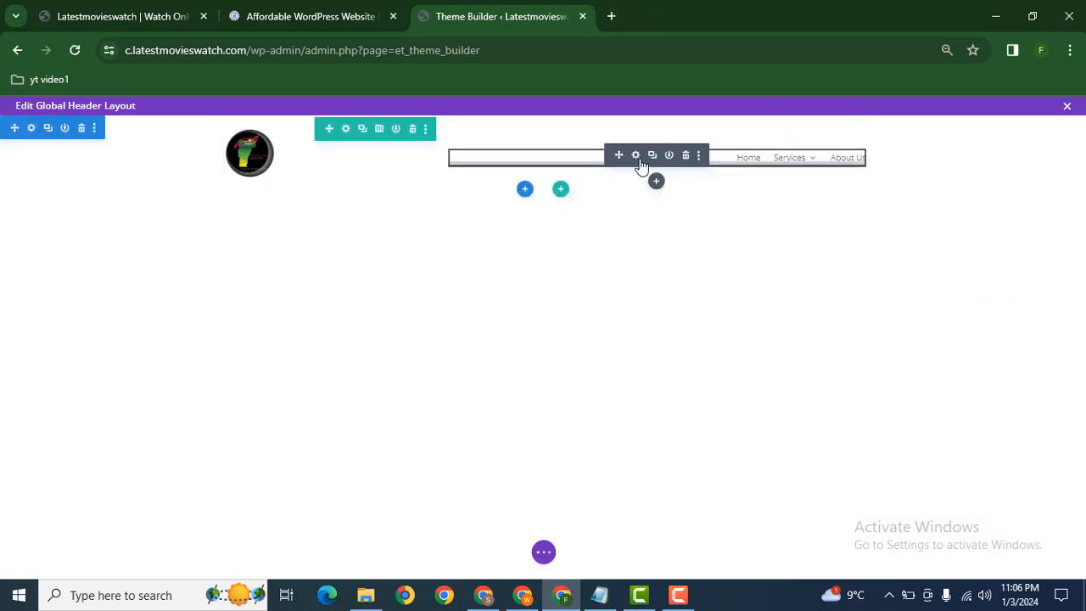
Set the header Menu module's menu text size to 21px and save the module settings.
left_click(640, 161)
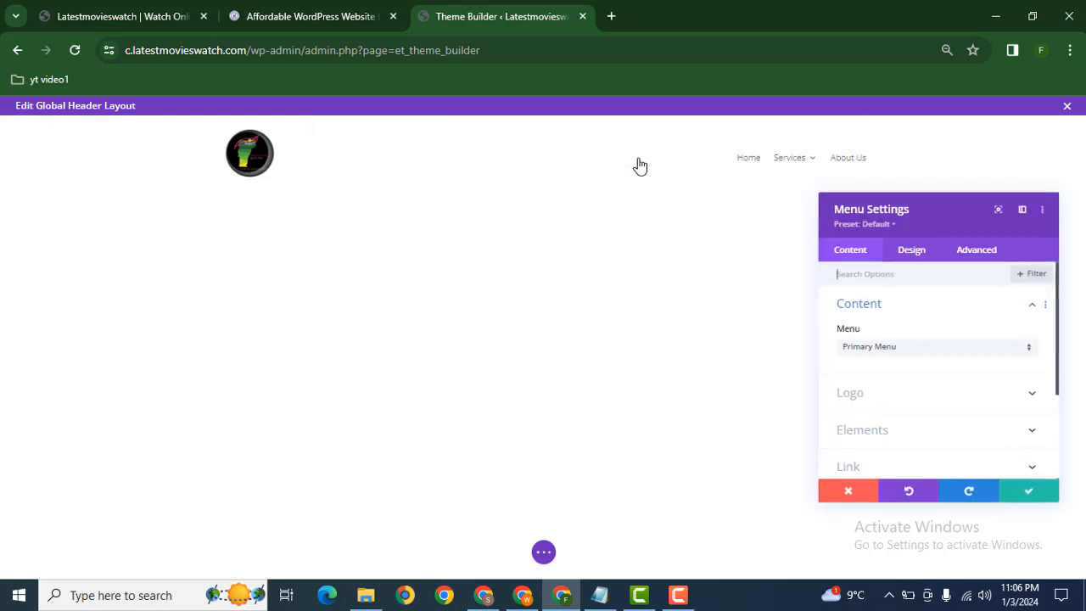
left_click(912, 252)
left_click(898, 341)
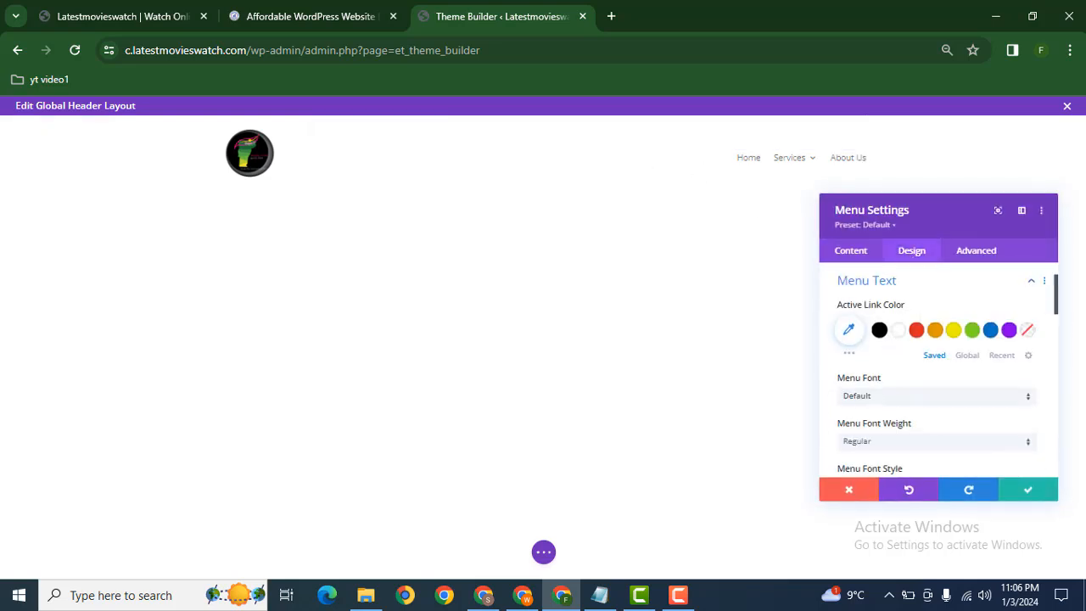
left_click_drag(1058, 306, 1057, 354)
left_click(872, 357)
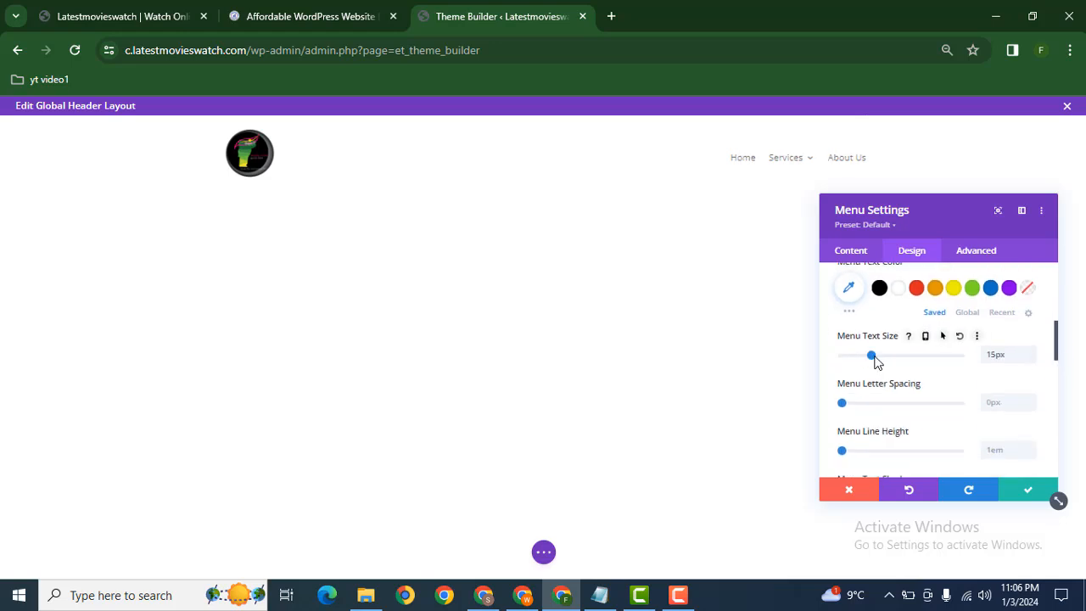
left_click_drag(876, 362, 957, 362)
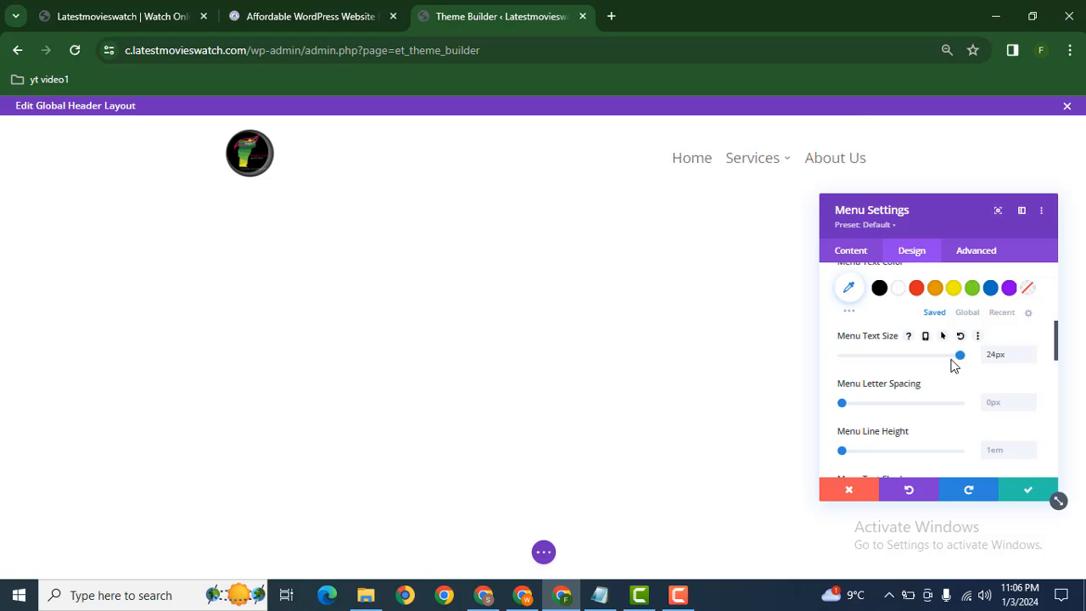
left_click_drag(935, 360, 932, 361)
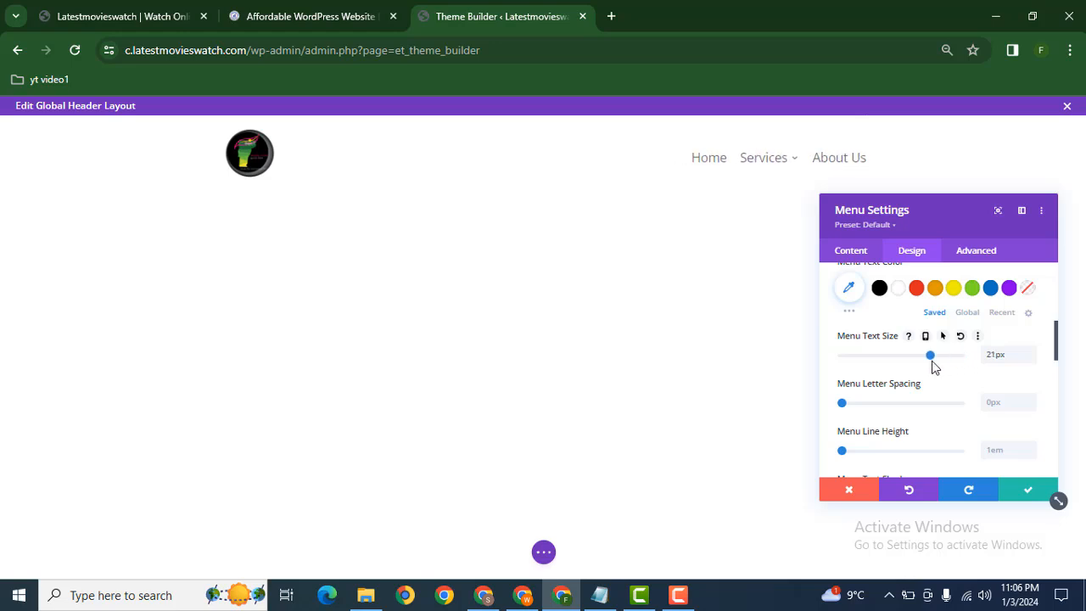
left_click(1027, 492)
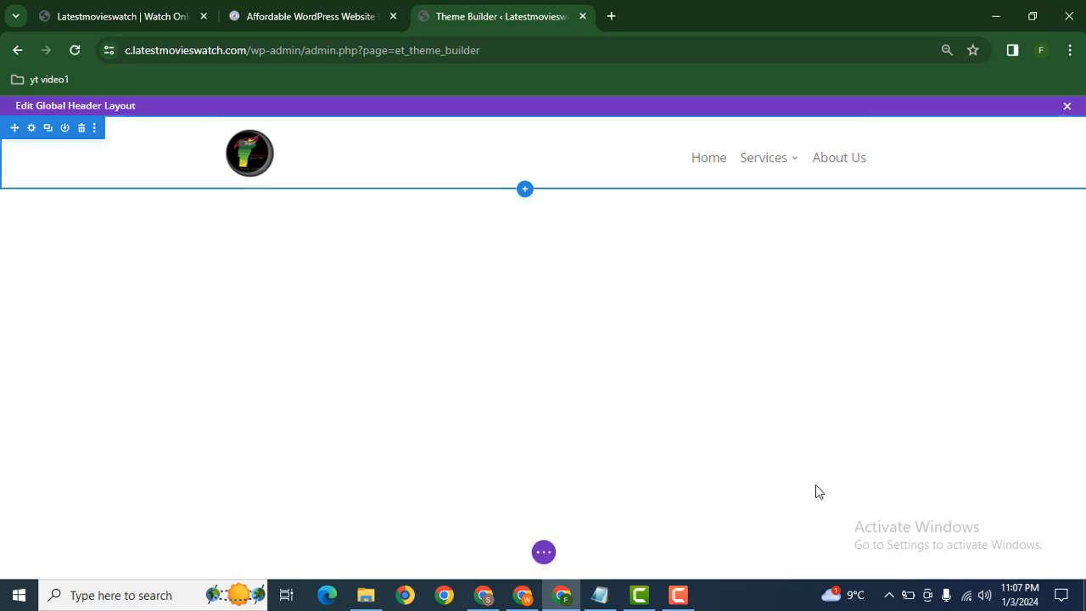
Save the global header layout.
left_click(546, 553)
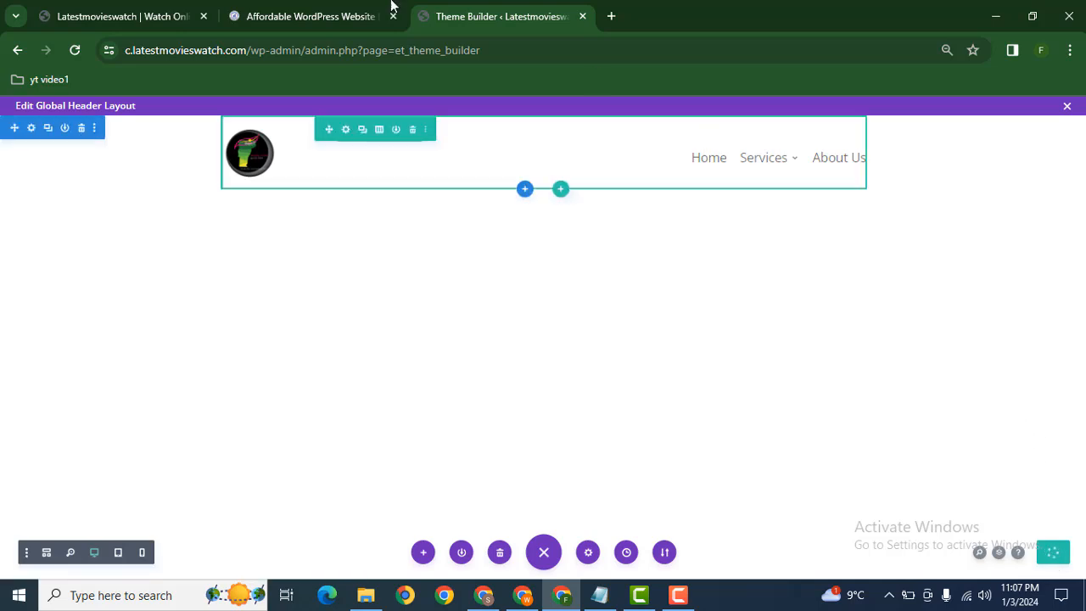
Reload the live home page of c.latestmovieswatch.com and purge all of its CSS/JS cache.
left_click(113, 10)
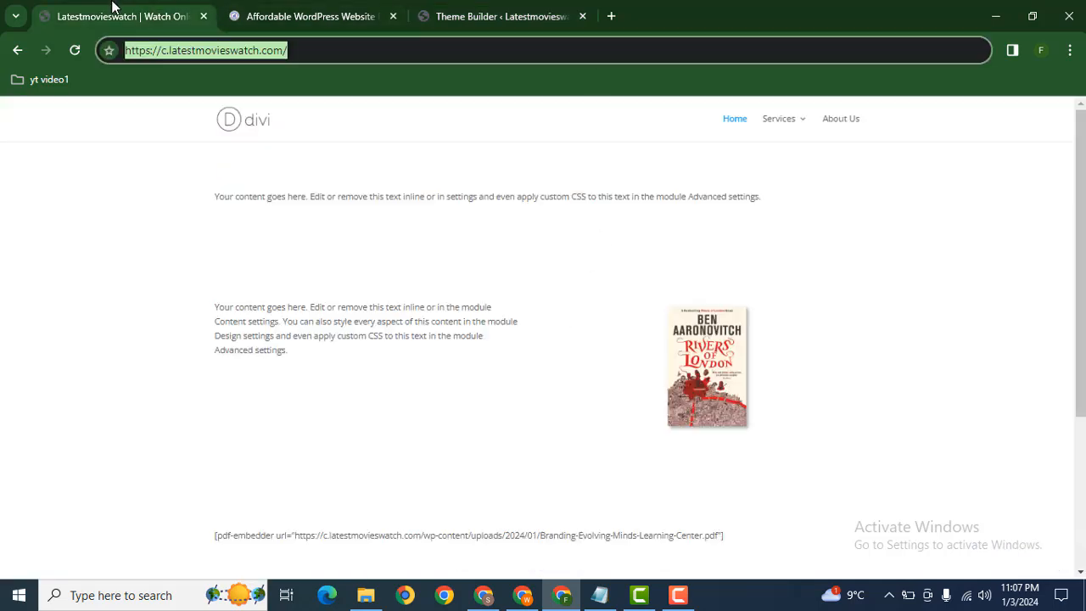
key("Return")
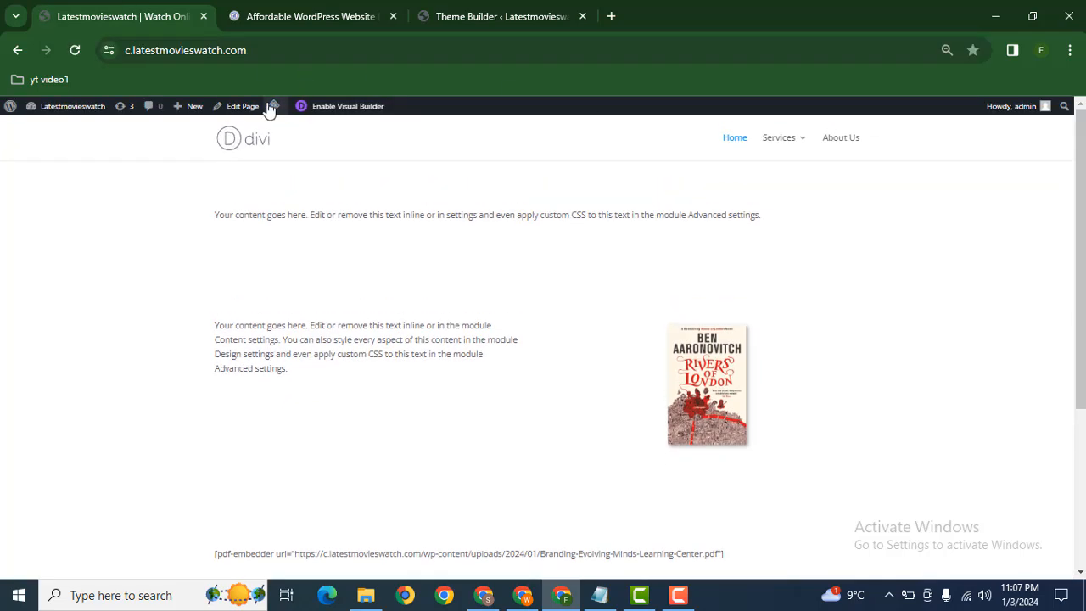
mouse_move(273, 107)
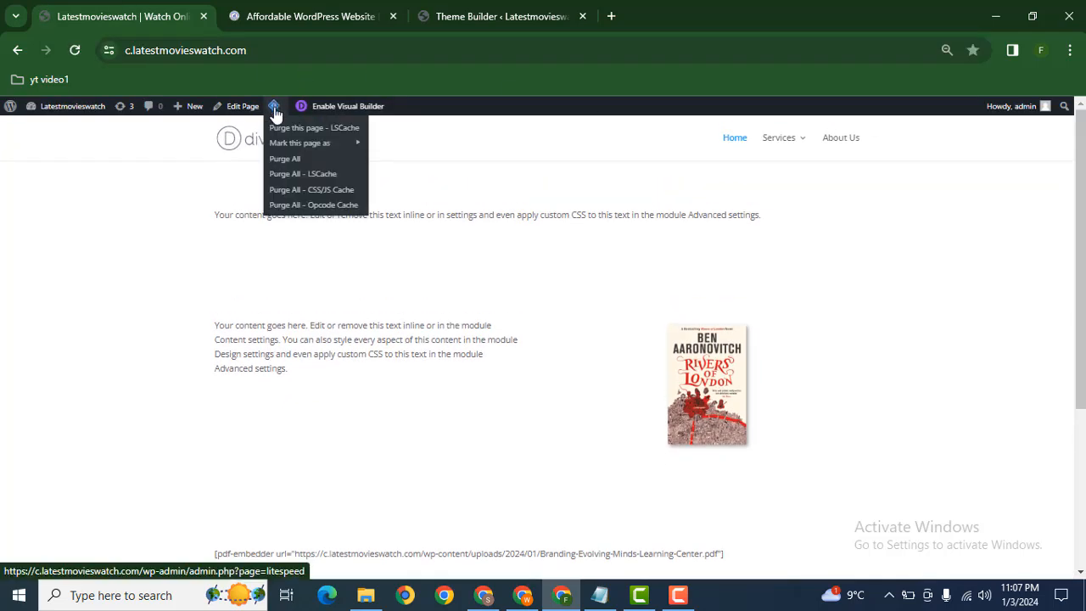
left_click(289, 189)
Leave the header layout editor for the Divi Theme Builder overview and save the template changes.
left_click(297, 9)
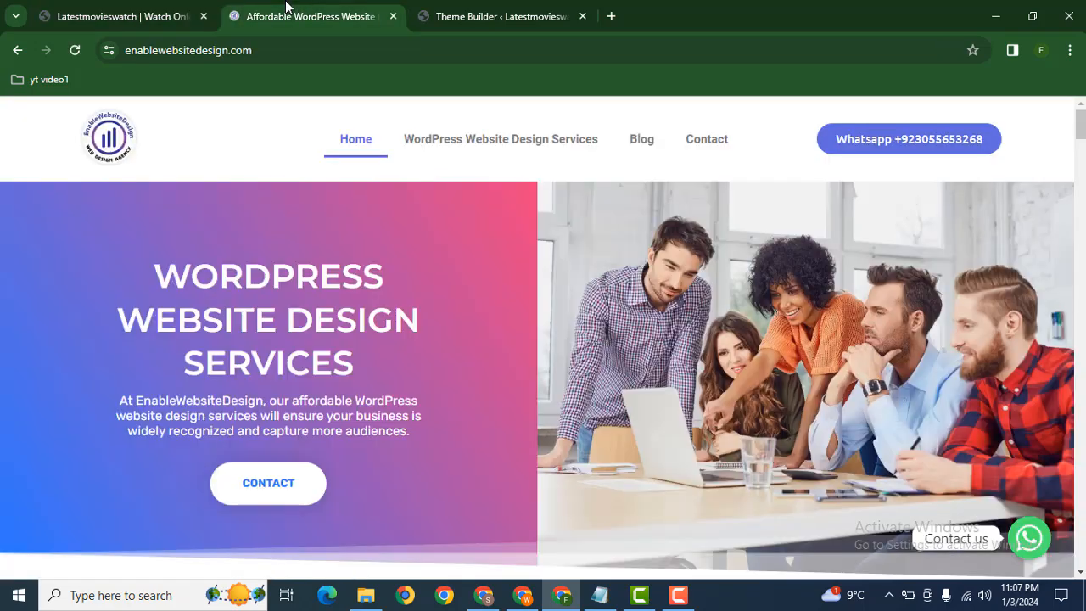
left_click(492, 12)
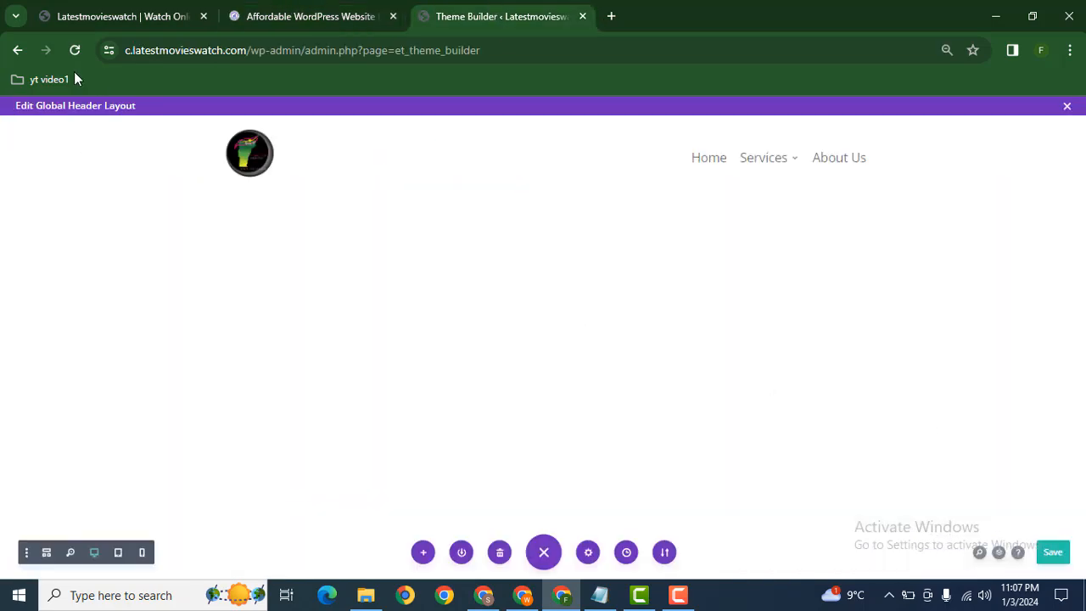
left_click(17, 50)
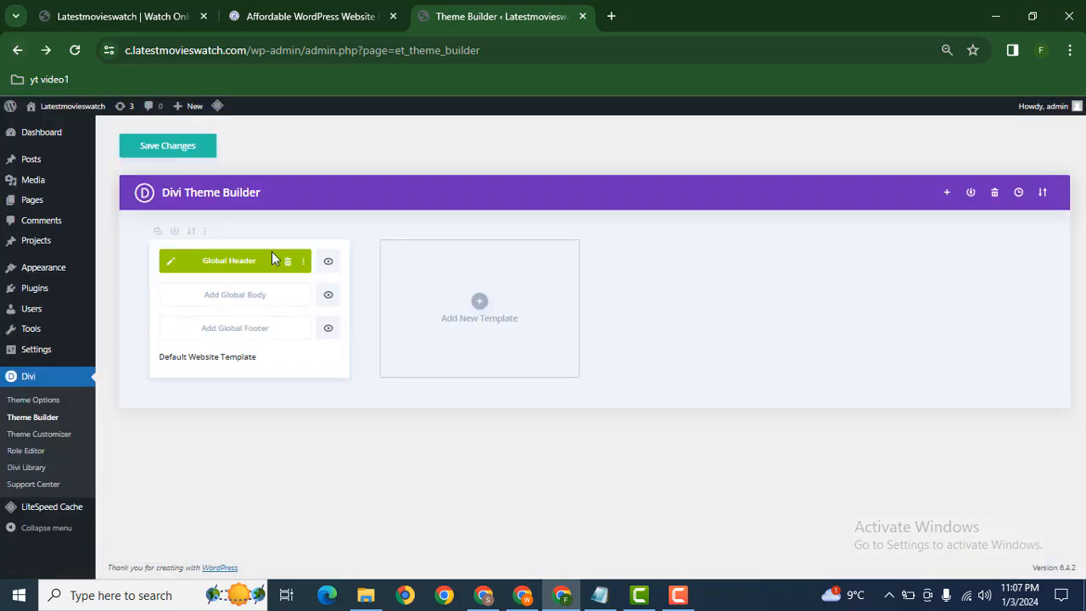
left_click(161, 145)
Check the custom header with its logo and menu on the live home page.
left_click(110, 12)
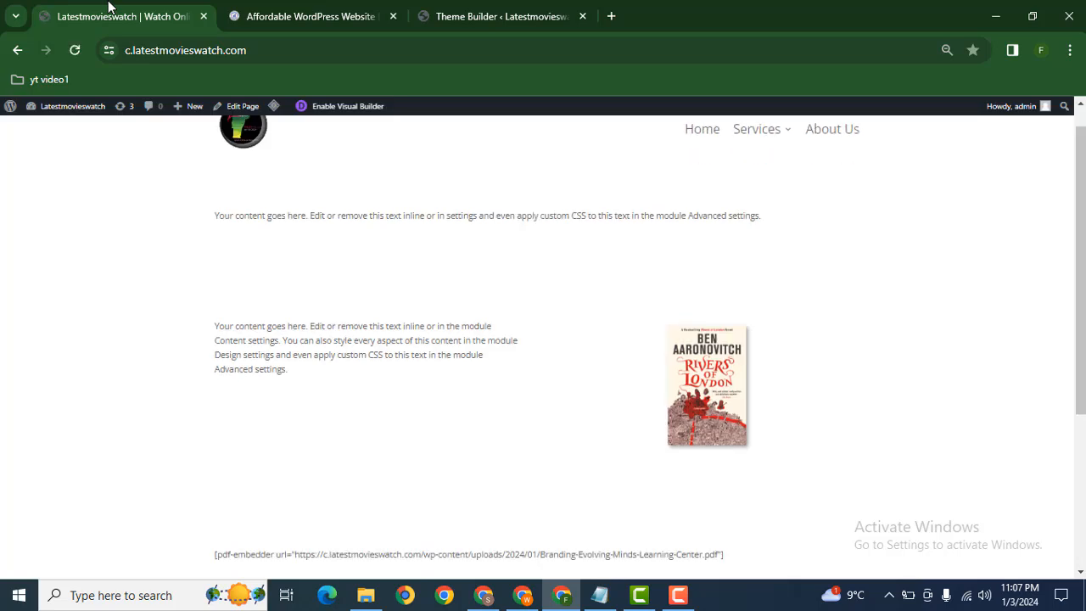
scroll(1074, 199, "up", 1)
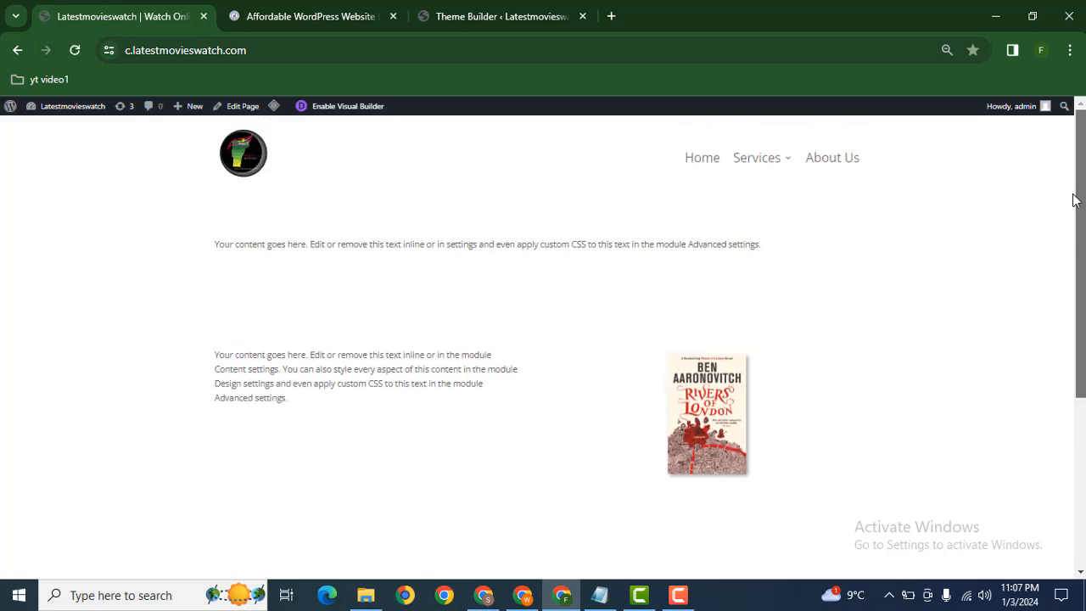